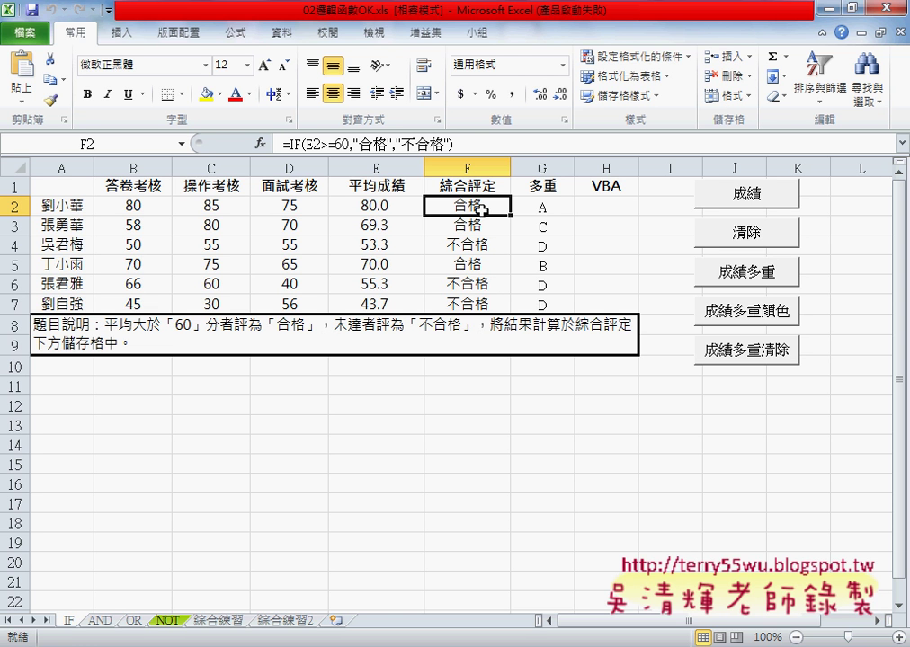
# Inspect the nested IF letter-grade formulas in G2 and G3
pyautogui.click(561, 212)
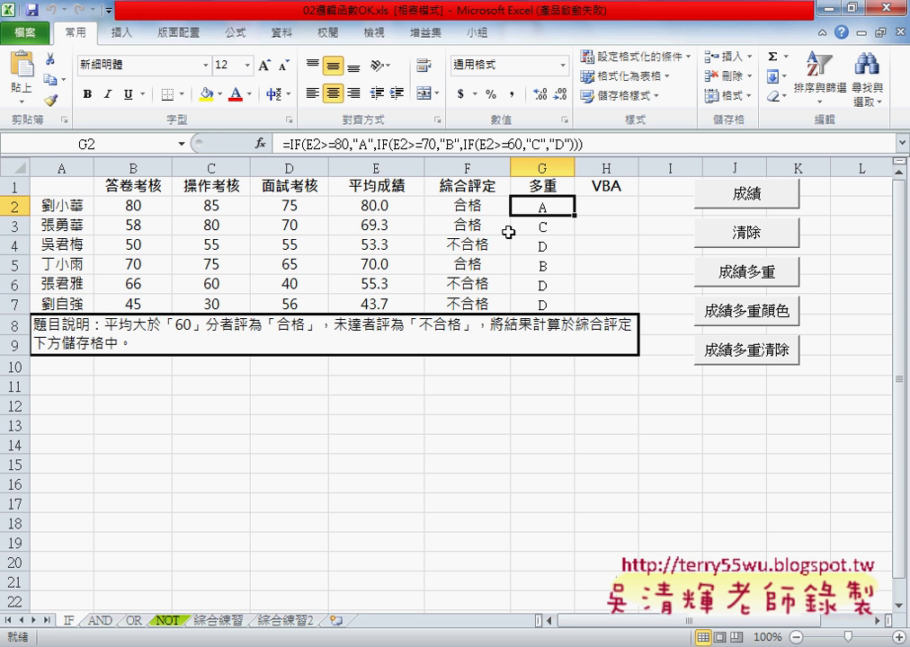
pyautogui.click(541, 232)
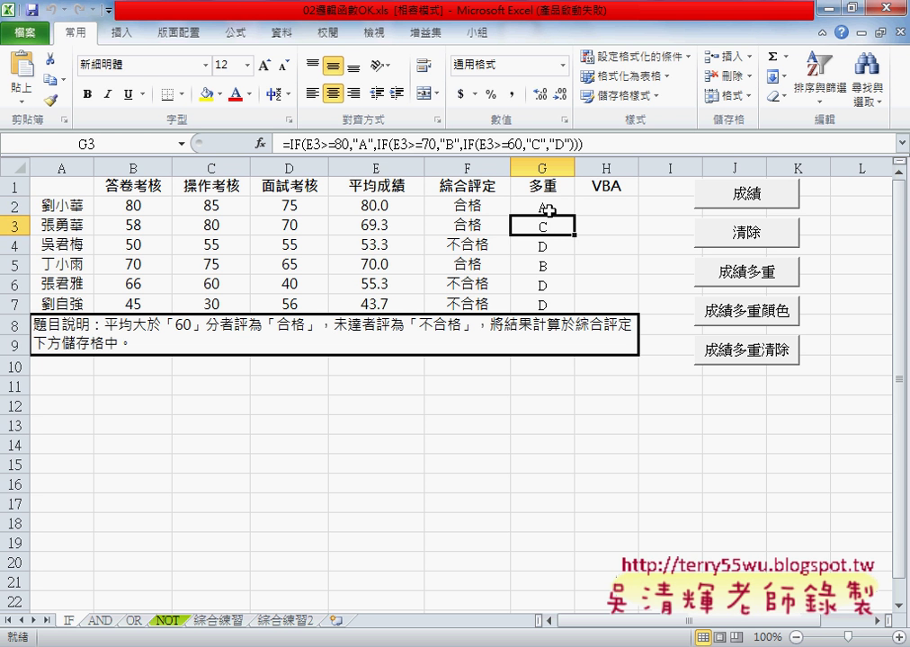
pyautogui.click(552, 208)
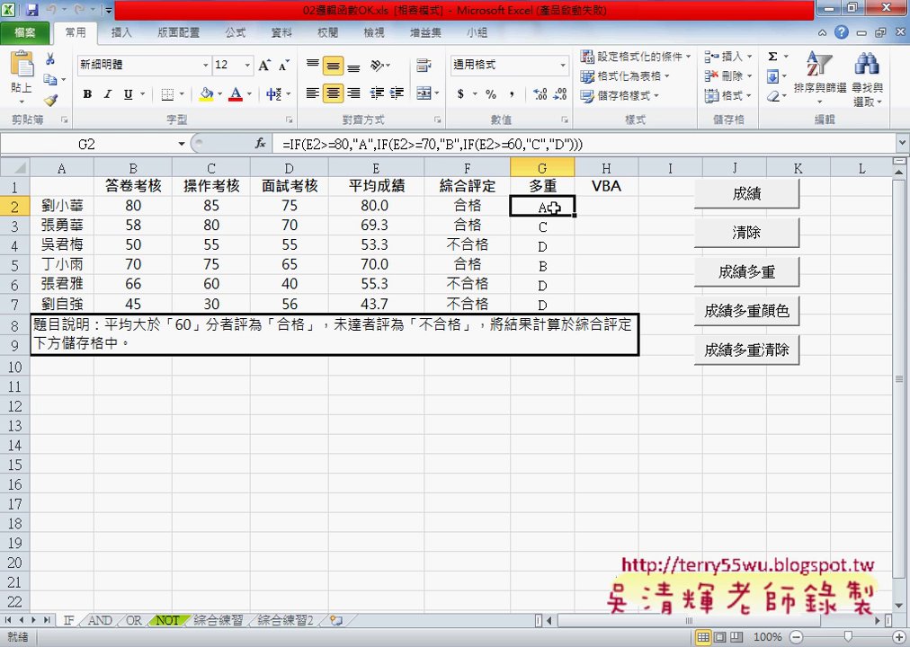
# Run the 成績多重 macro, clear column H with 清除, then rerun 成績多重 to refill it
pyautogui.click(755, 281)
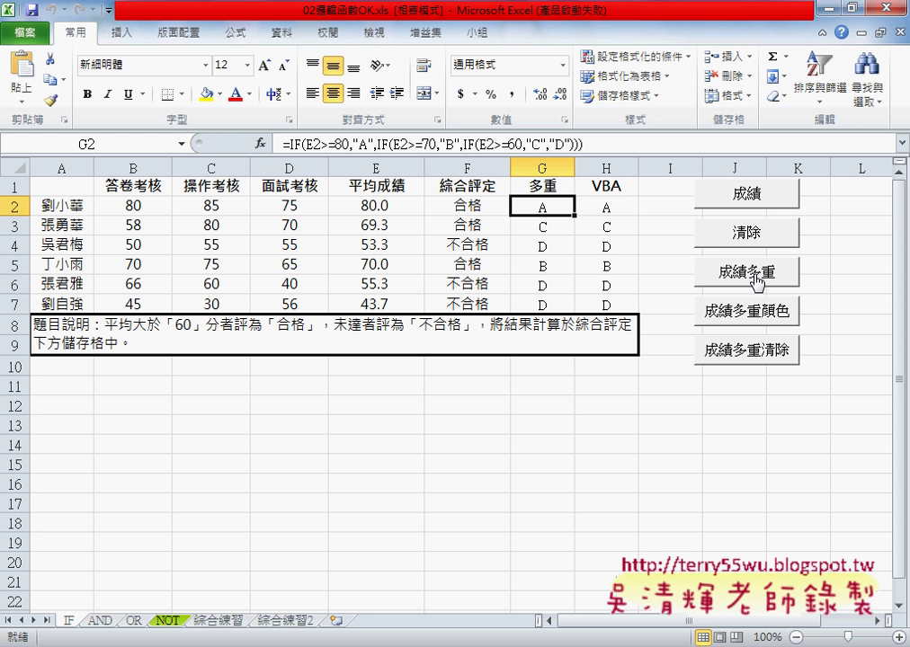
pyautogui.click(746, 236)
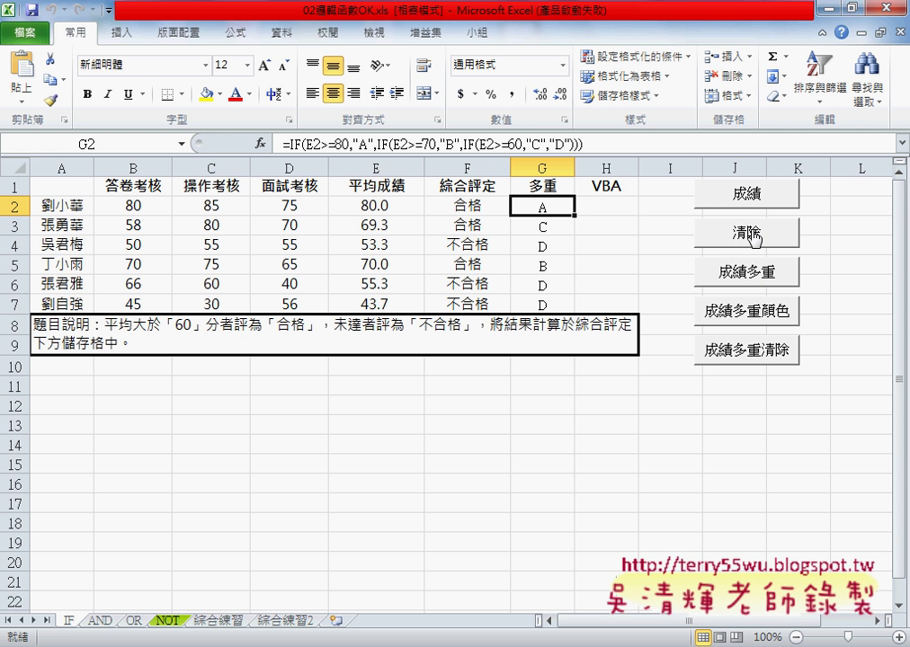
pyautogui.click(741, 284)
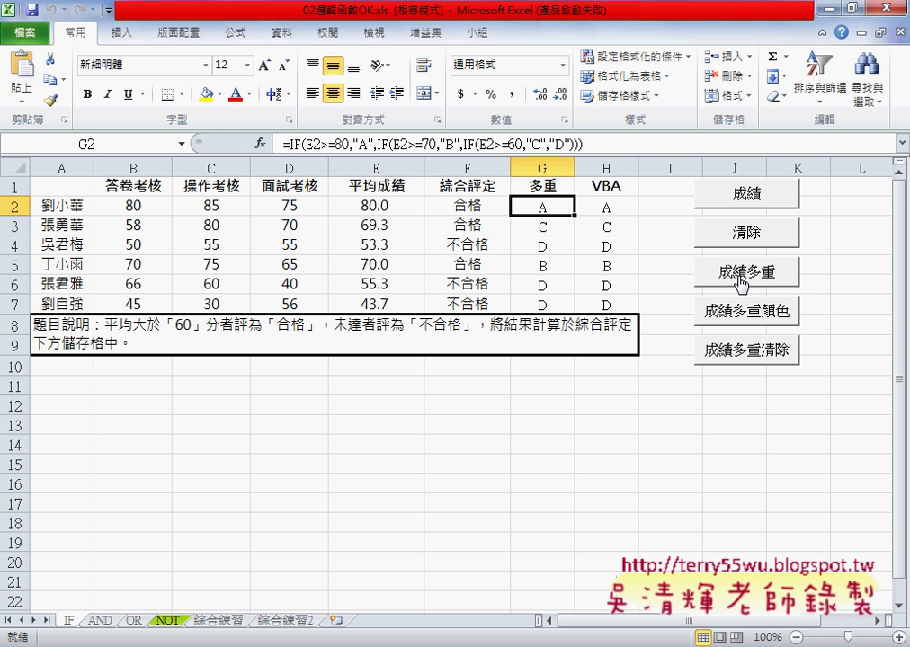
pyautogui.click(740, 282)
pyautogui.moveTo(597, 178); pyautogui.dragTo(640, 193)
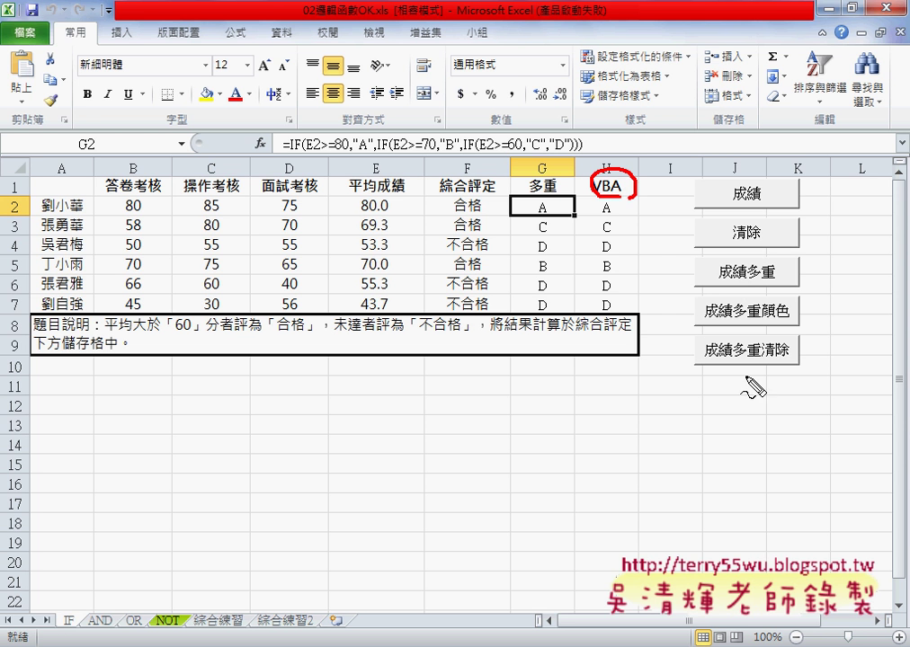
pyautogui.moveTo(743, 385); pyautogui.dragTo(743, 389)
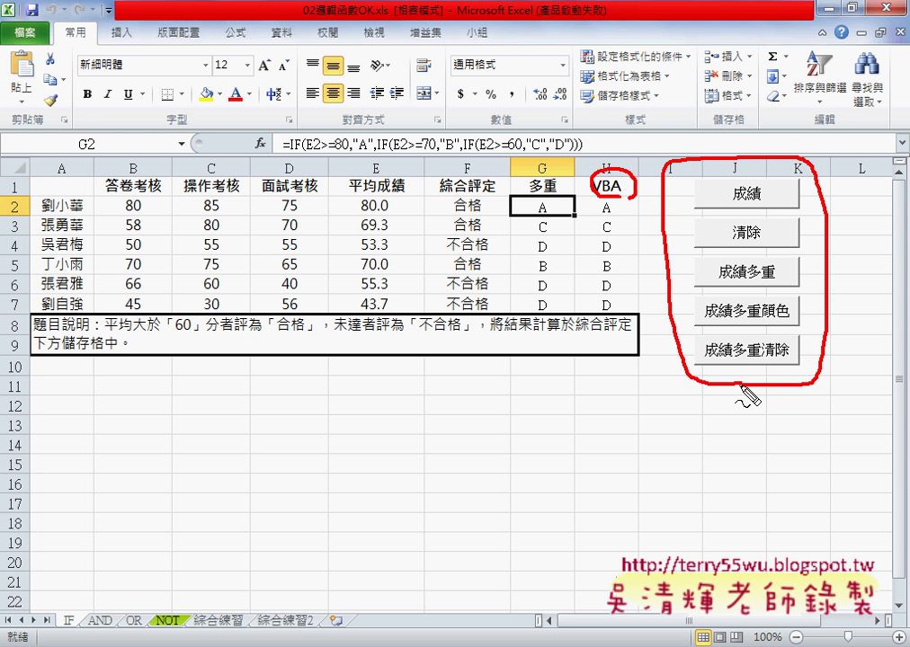
pyautogui.moveTo(738, 128); pyautogui.dragTo(757, 142)
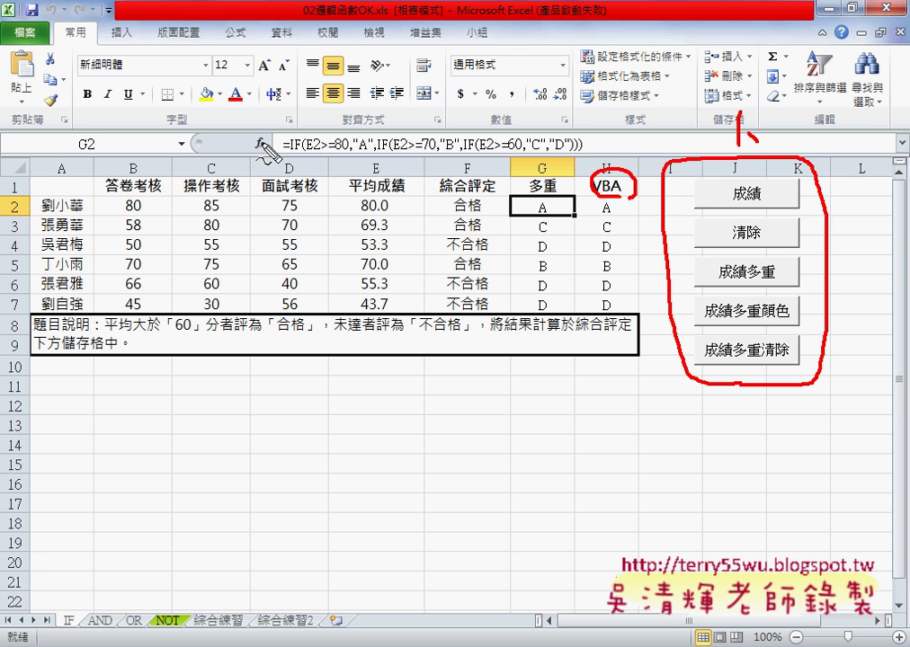
pyautogui.press('Escape')
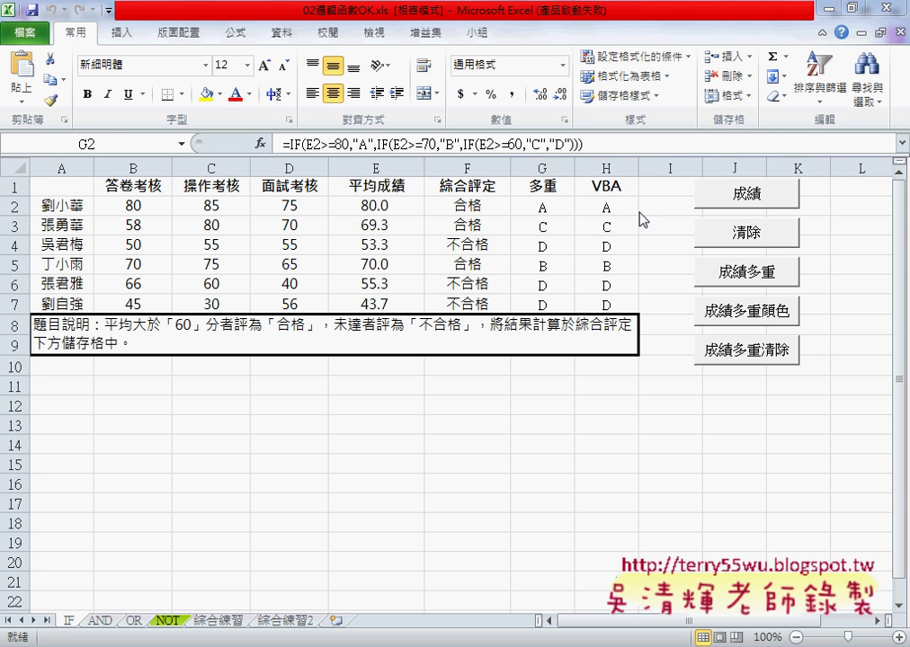
# Clear the VBA column, select H2 and open the Insert Function (fx) dialog
pyautogui.click(617, 208)
pyautogui.click(701, 231)
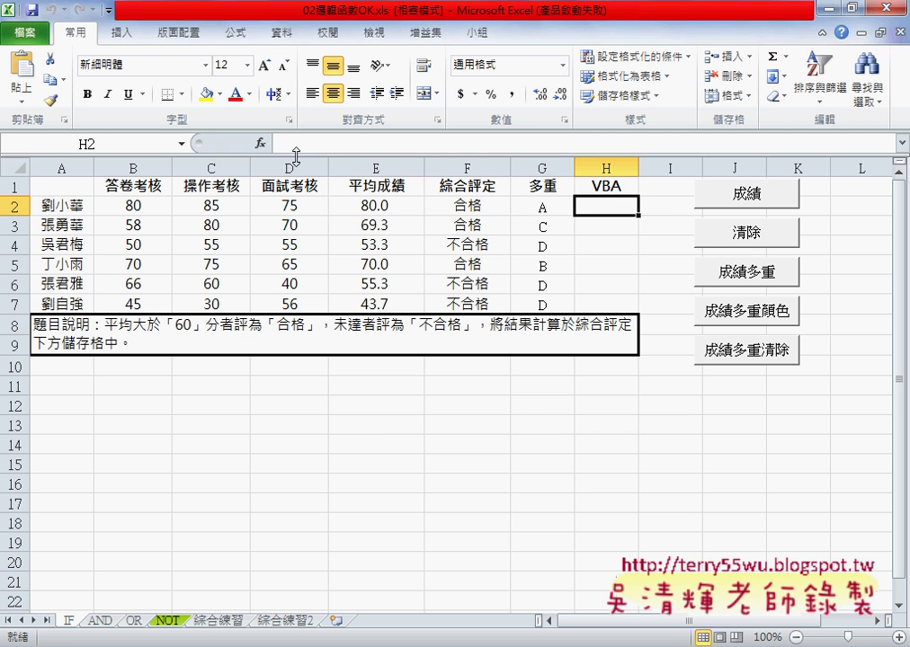
pyautogui.click(262, 144)
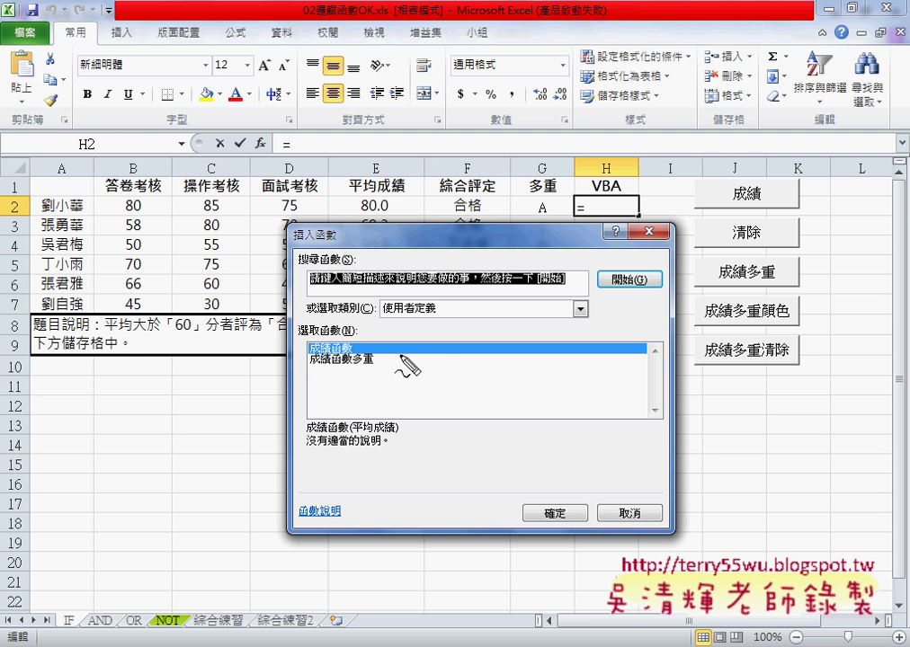
# Set the category to 使用者定義 to list 成績函數 and 成績函數多重
pyautogui.moveTo(328, 336); pyautogui.dragTo(401, 353)
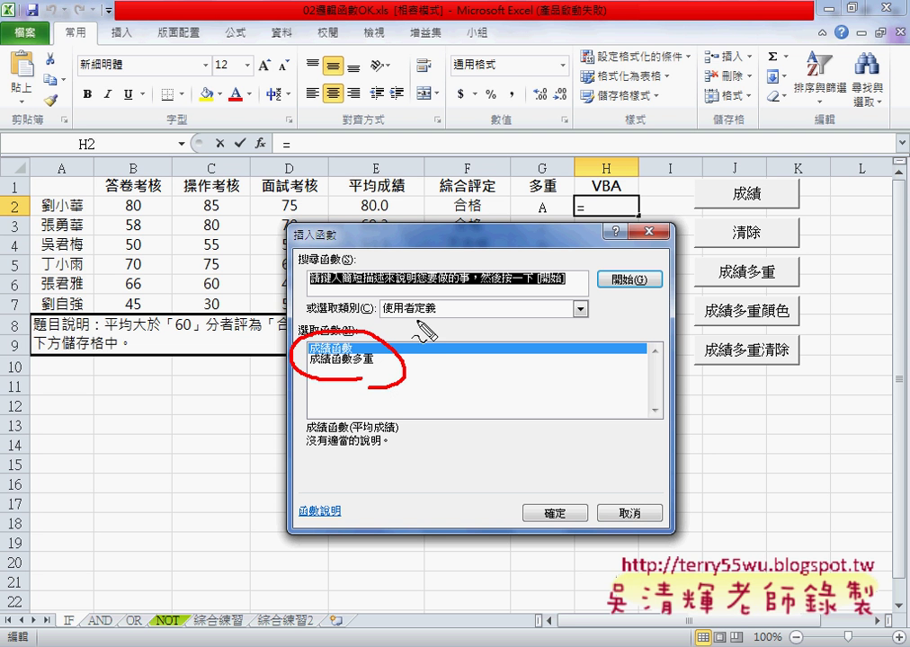
pyautogui.moveTo(439, 303); pyautogui.dragTo(383, 306)
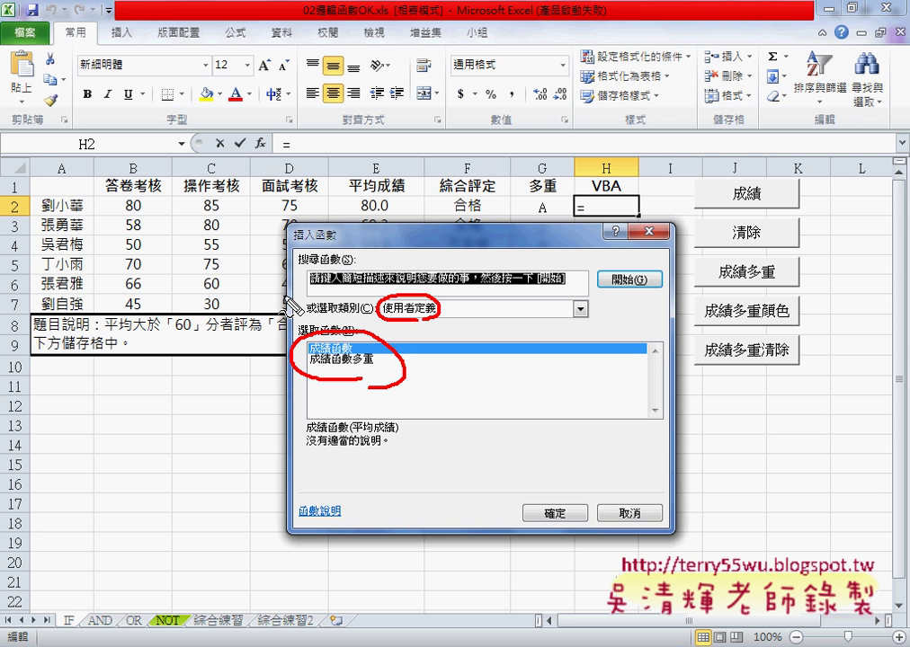
pyautogui.moveTo(279, 286); pyautogui.dragTo(309, 294)
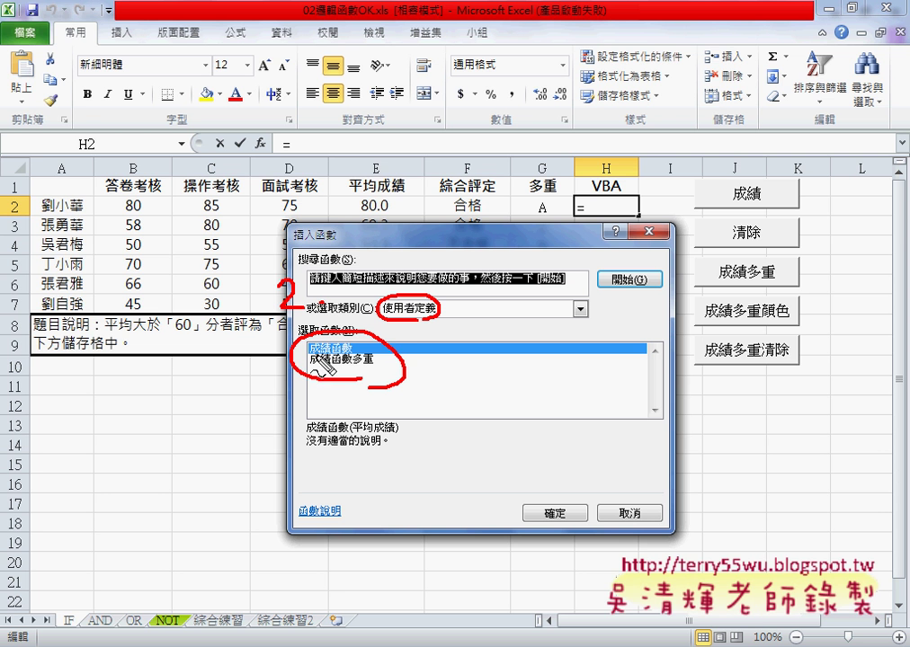
pyautogui.moveTo(455, 217); pyautogui.dragTo(477, 217)
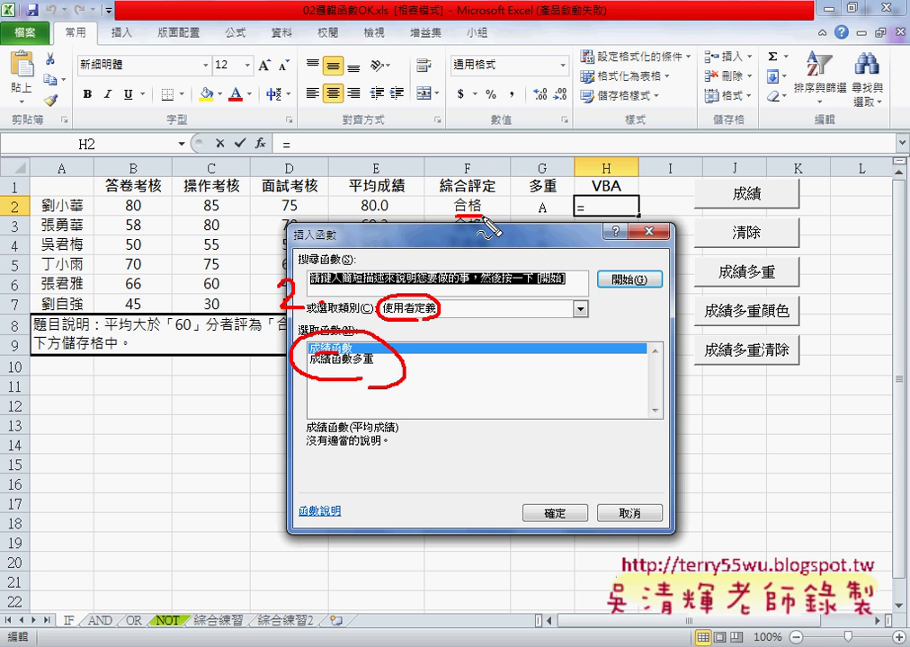
pyautogui.moveTo(532, 215); pyautogui.dragTo(546, 214)
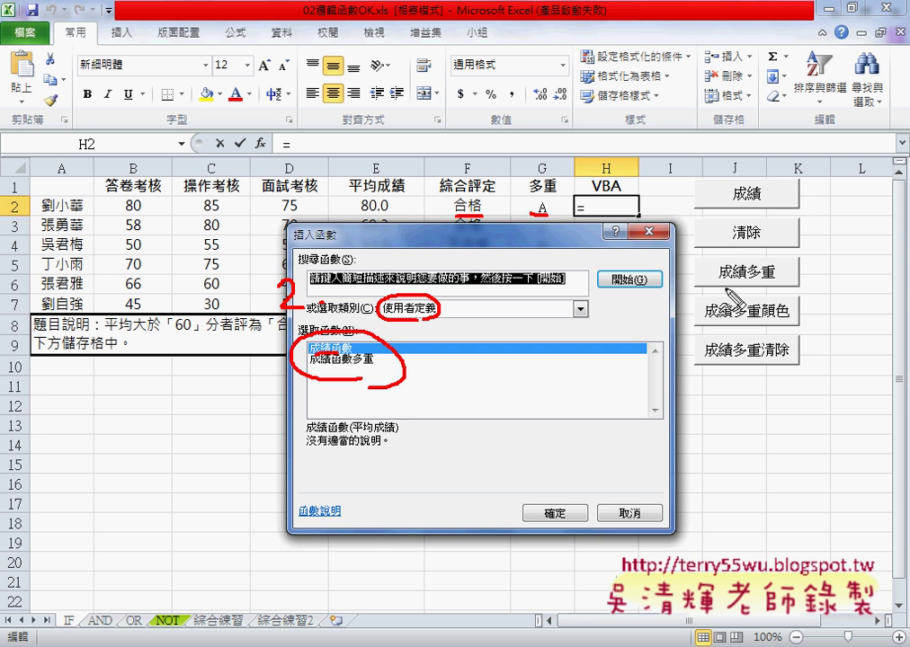
pyautogui.moveTo(685, 367)
pyautogui.mouseDown()
pyautogui.moveTo(804, 171)
pyautogui.moveTo(692, 367)
pyautogui.moveTo(806, 382)
pyautogui.mouseUp()
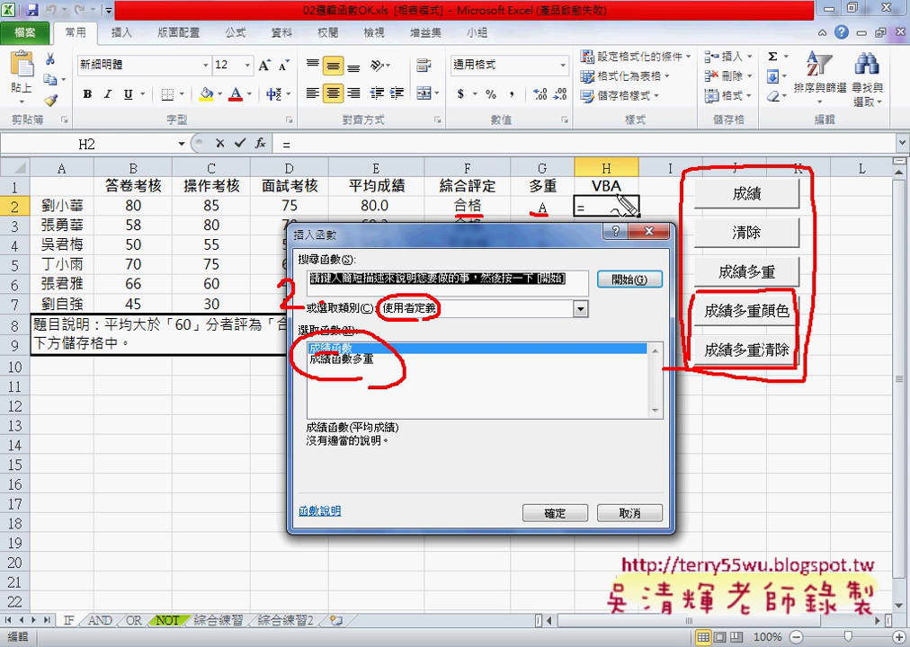
pyautogui.moveTo(738, 133); pyautogui.dragTo(746, 149)
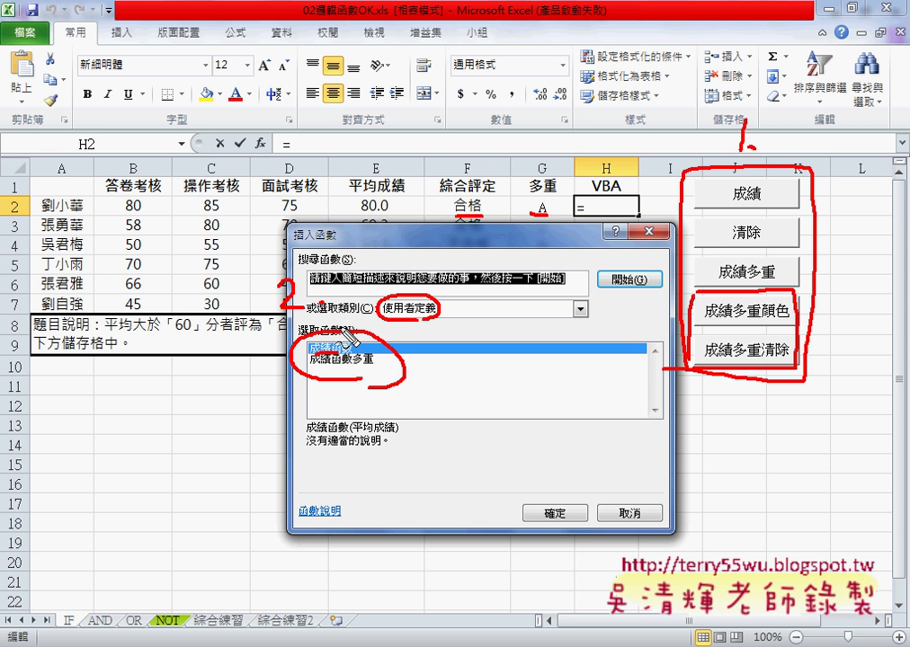
pyautogui.press('Escape')
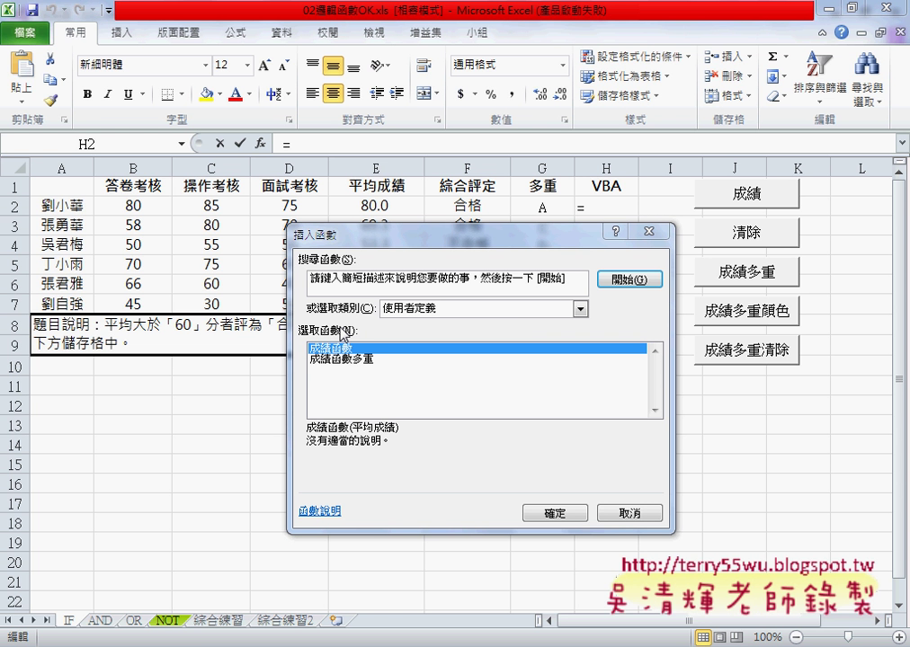
# Cancel Insert Function, then alternate the 成績 and 清除 macros, ending with 合格/不合格 results in H2:H7
pyautogui.click(636, 512)
pyautogui.click(766, 201)
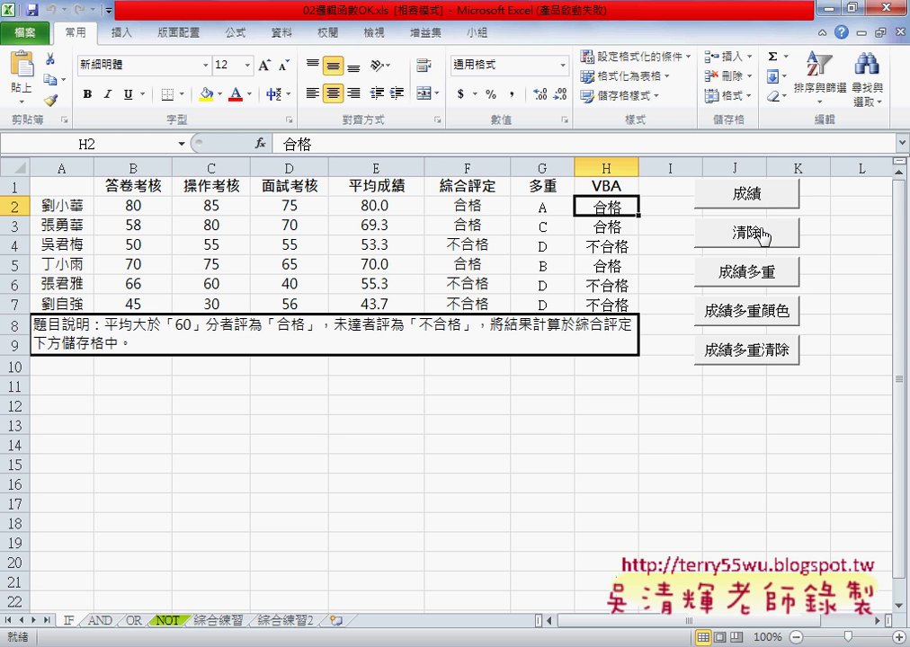
pyautogui.click(758, 235)
pyautogui.click(763, 204)
pyautogui.click(755, 234)
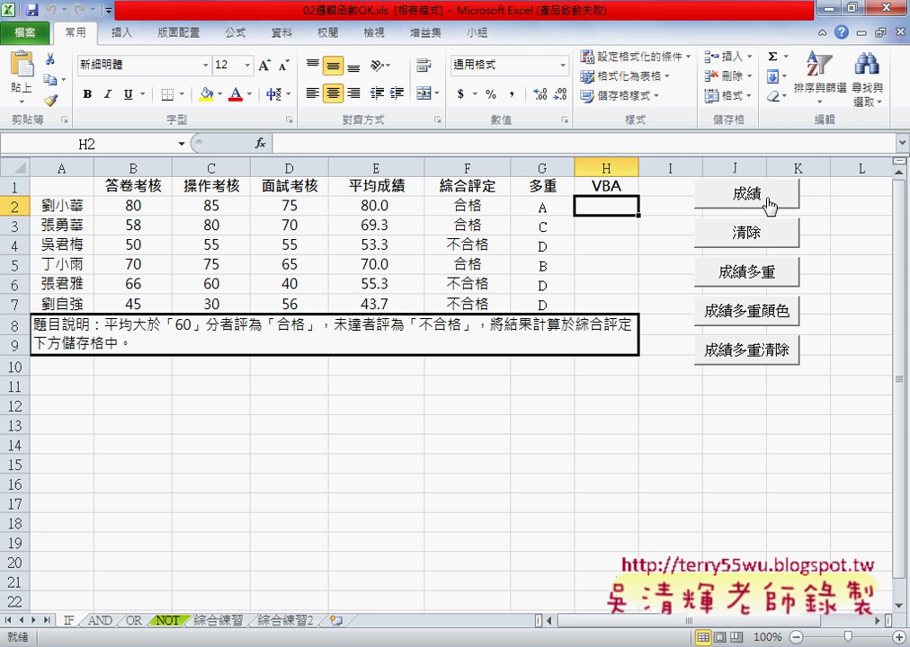
pyautogui.click(768, 206)
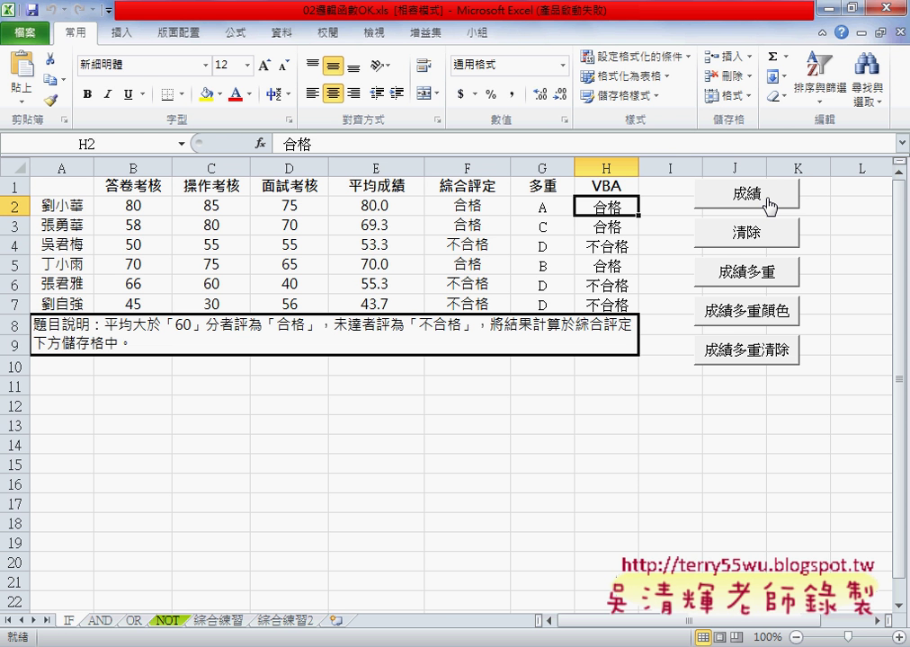
pyautogui.moveTo(710, 144); pyautogui.dragTo(745, 170)
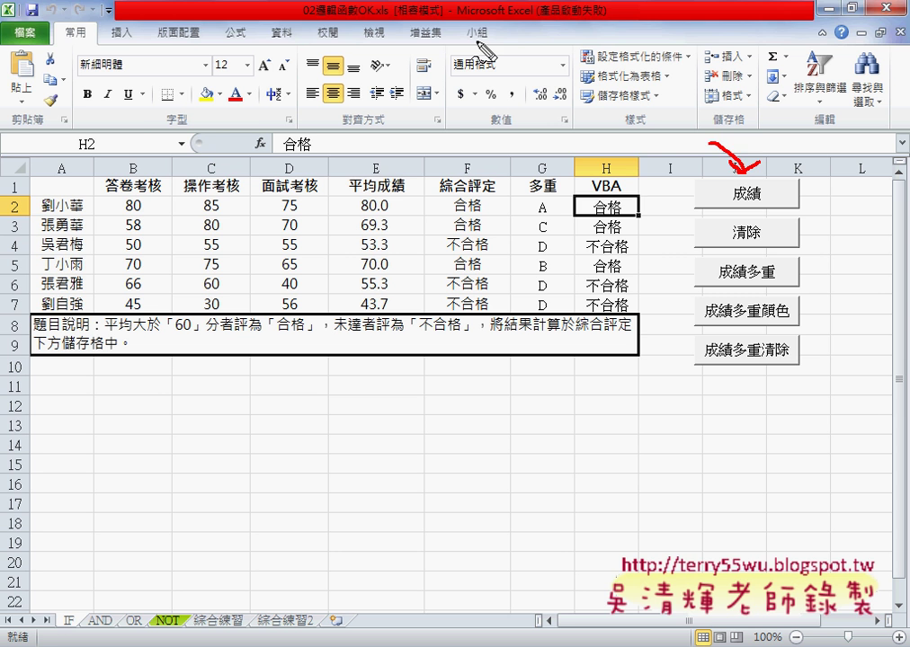
# Enable the 開發人員 tab under Customize Ribbon in Excel Options and switch to it
pyautogui.press('Escape')
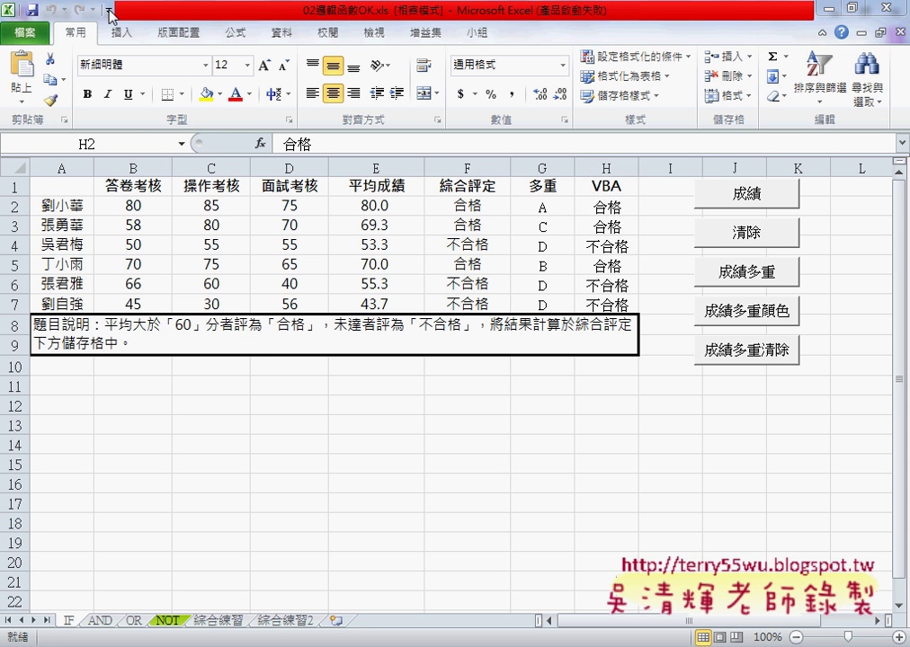
pyautogui.click(108, 12)
pyautogui.click(165, 312)
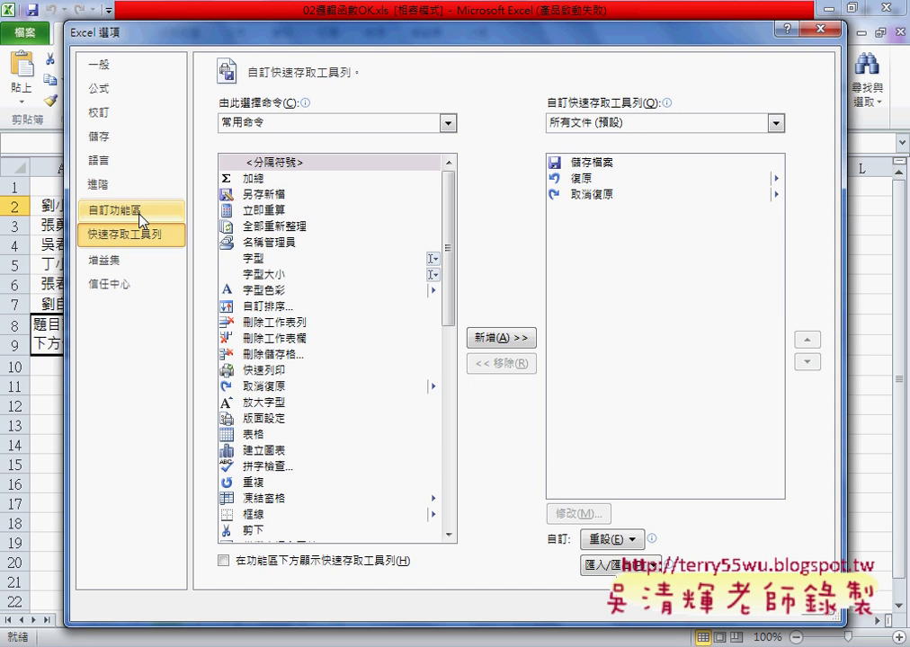
pyautogui.click(141, 219)
pyautogui.click(538, 406)
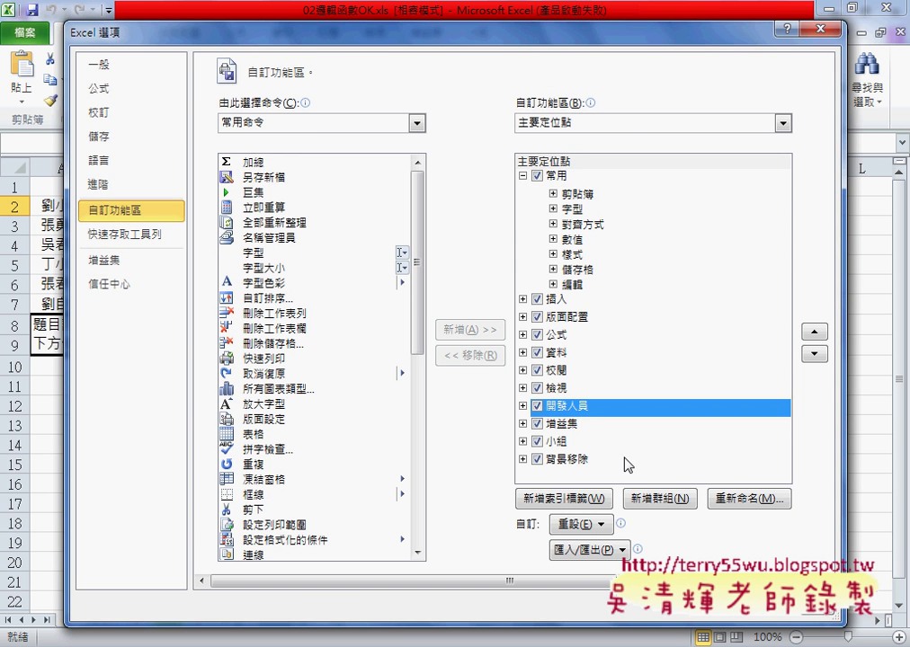
pyautogui.press('Return')
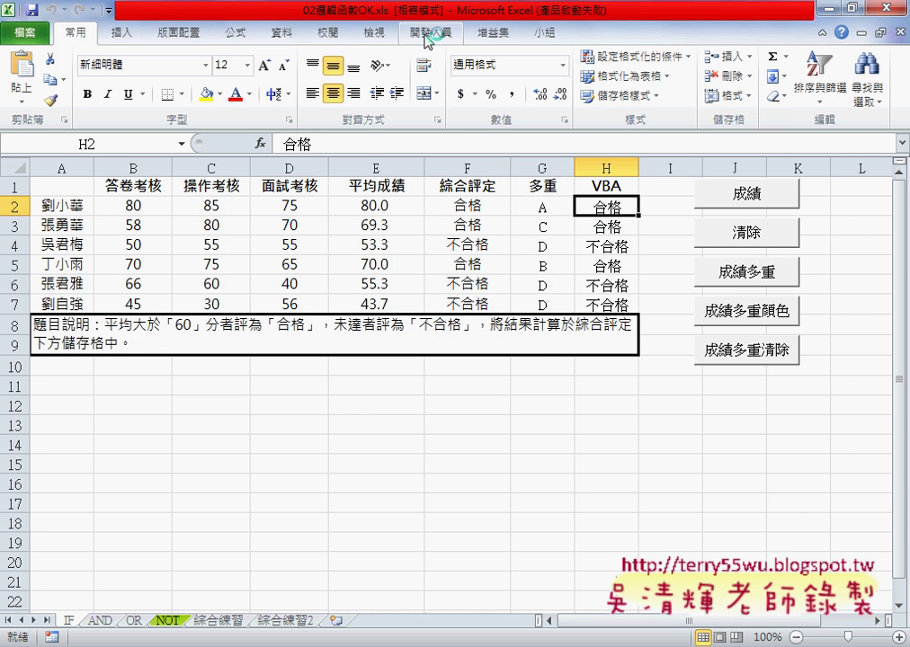
pyautogui.click(428, 36)
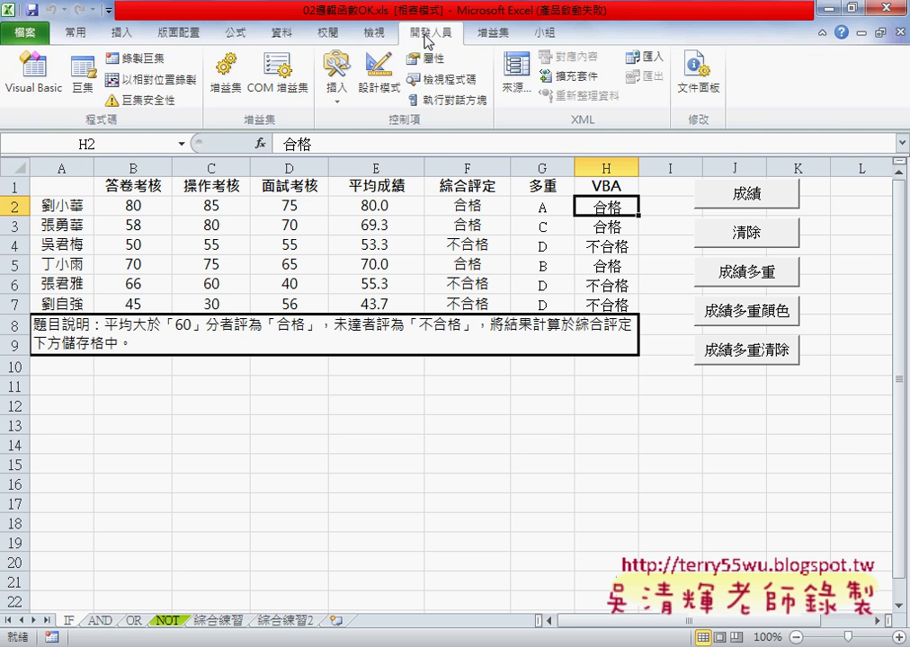
# Open the VBA editor, expand 模組 and maximize Module1's code window
pyautogui.click(45, 93)
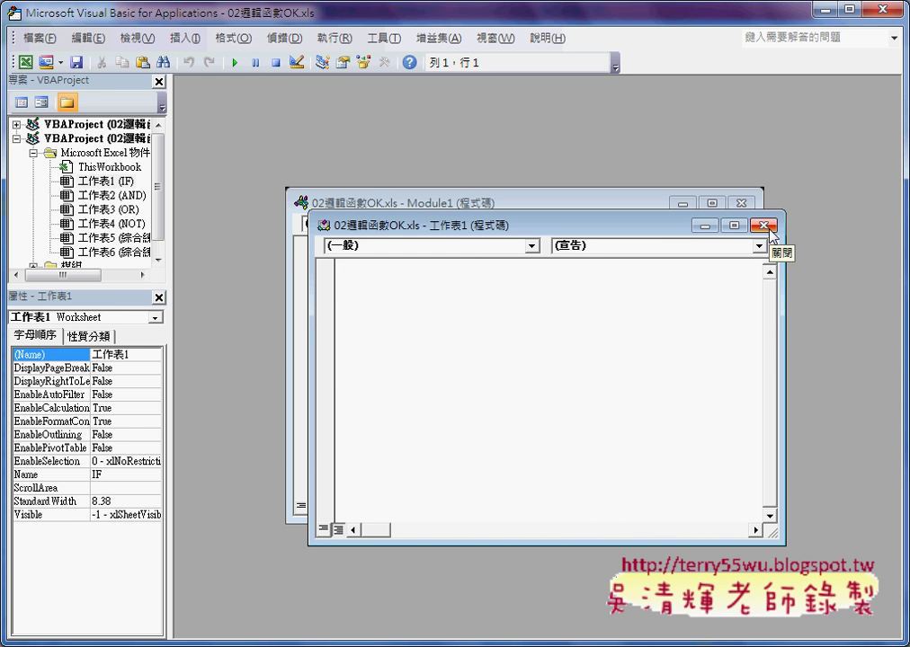
pyautogui.moveTo(114, 286); pyautogui.dragTo(120, 360)
pyautogui.click(34, 268)
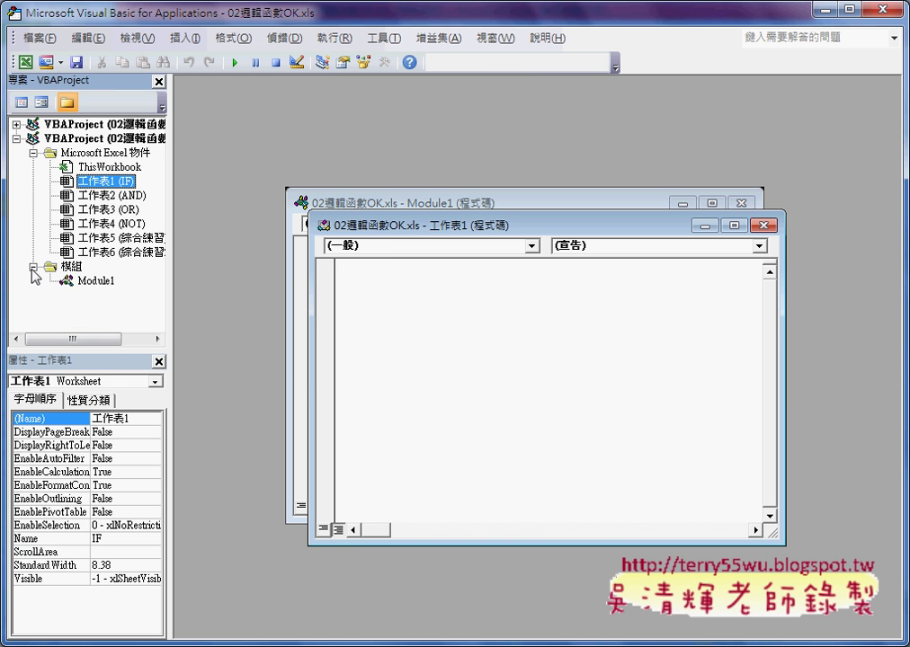
pyautogui.doubleClick(97, 281)
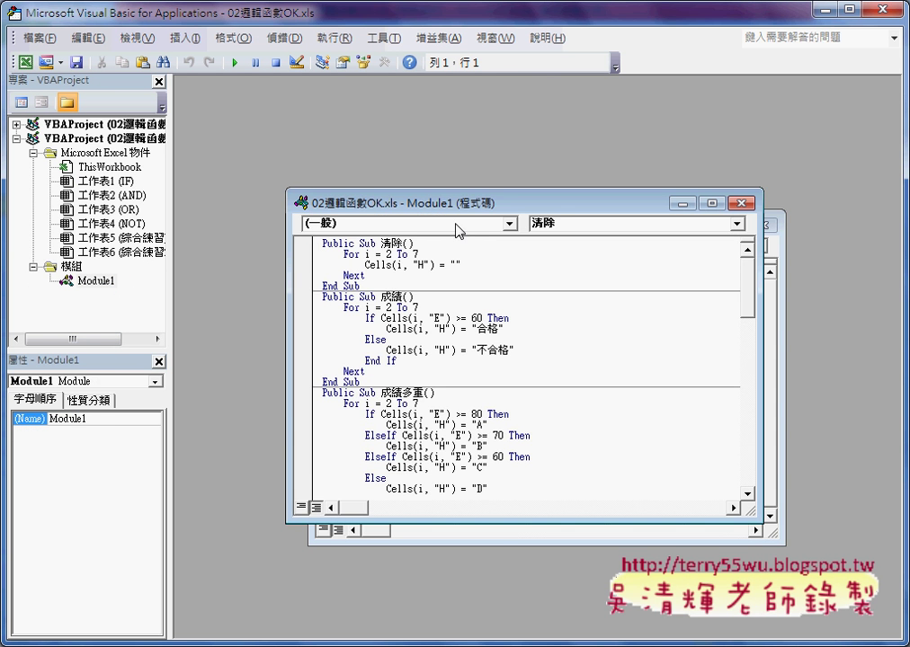
pyautogui.doubleClick(461, 203)
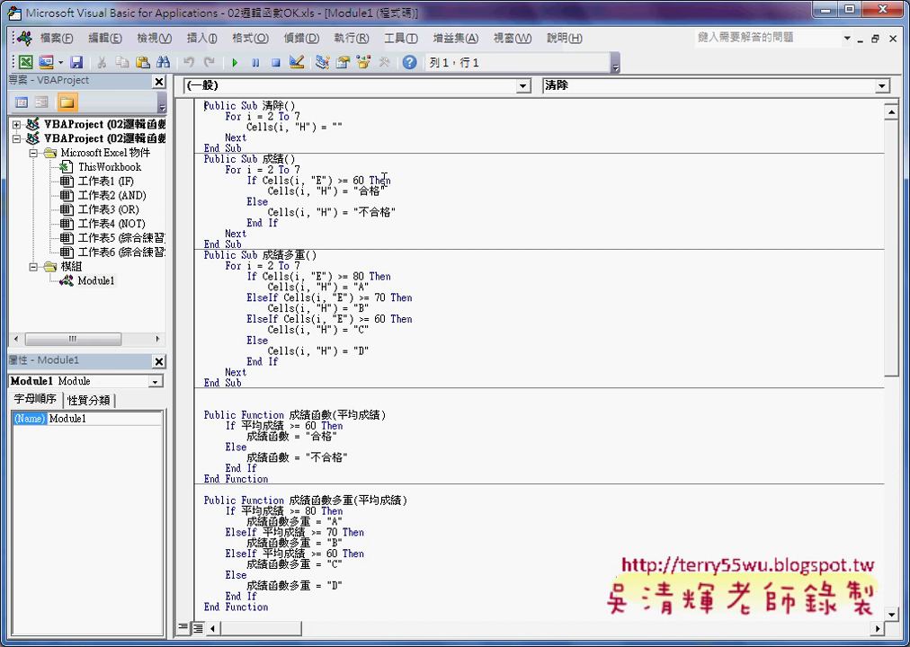
pyautogui.click(284, 170)
# Open Insert > Procedure from the 成績 Sub and cancel it
pyautogui.doubleClick(271, 159)
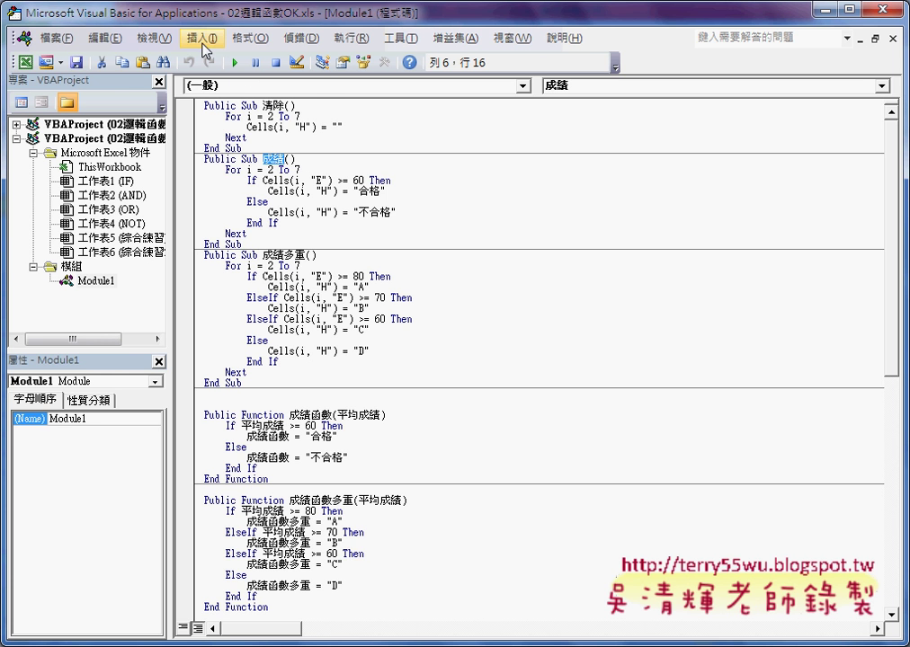
pyautogui.click(200, 37)
pyautogui.click(209, 60)
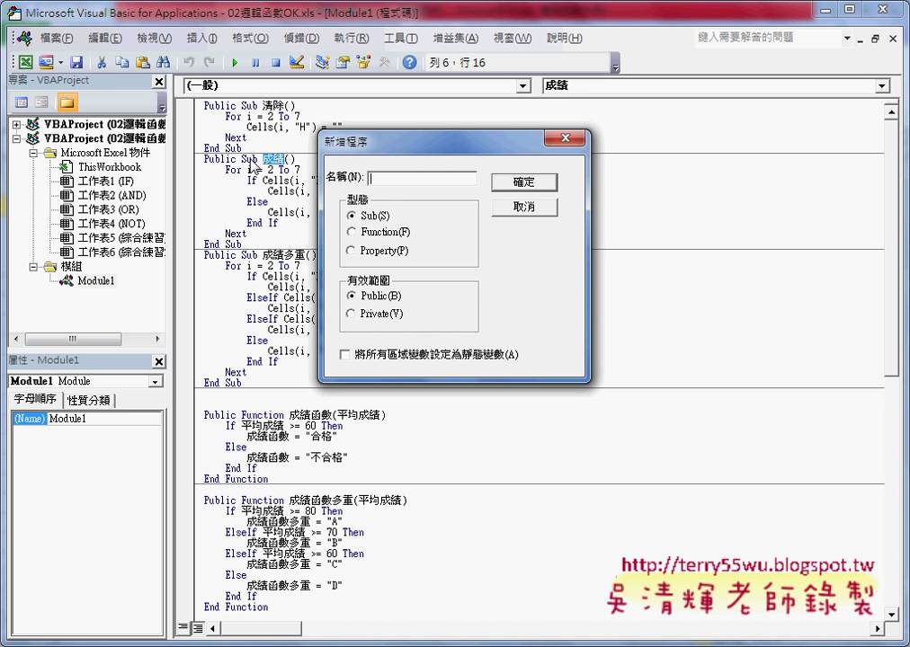
pyautogui.click(533, 211)
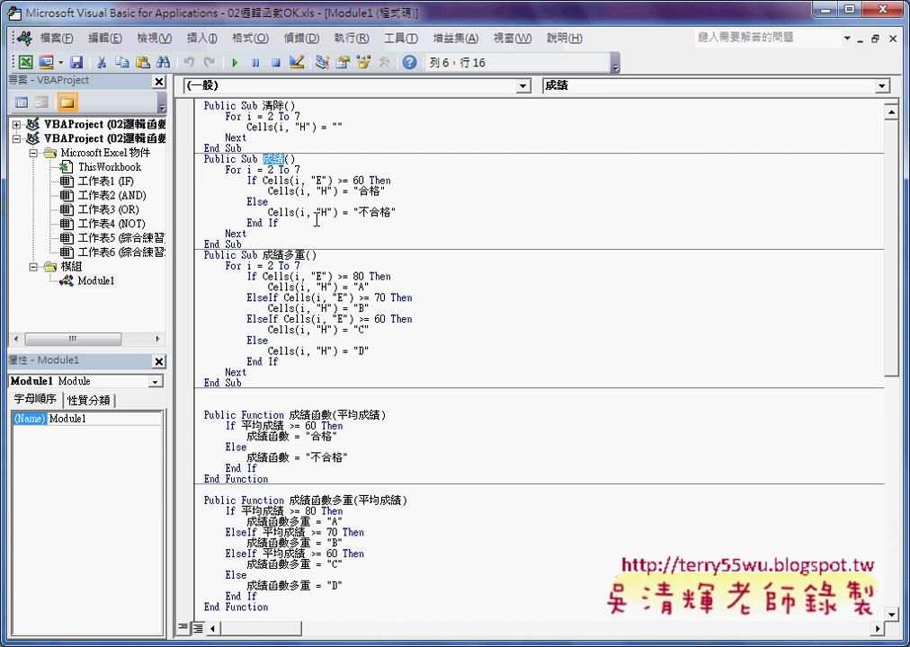
# Delete the For…Next body of Sub 成績, leaving Sub and End Sub, and widen the left panes
pyautogui.moveTo(249, 234); pyautogui.dragTo(194, 174)
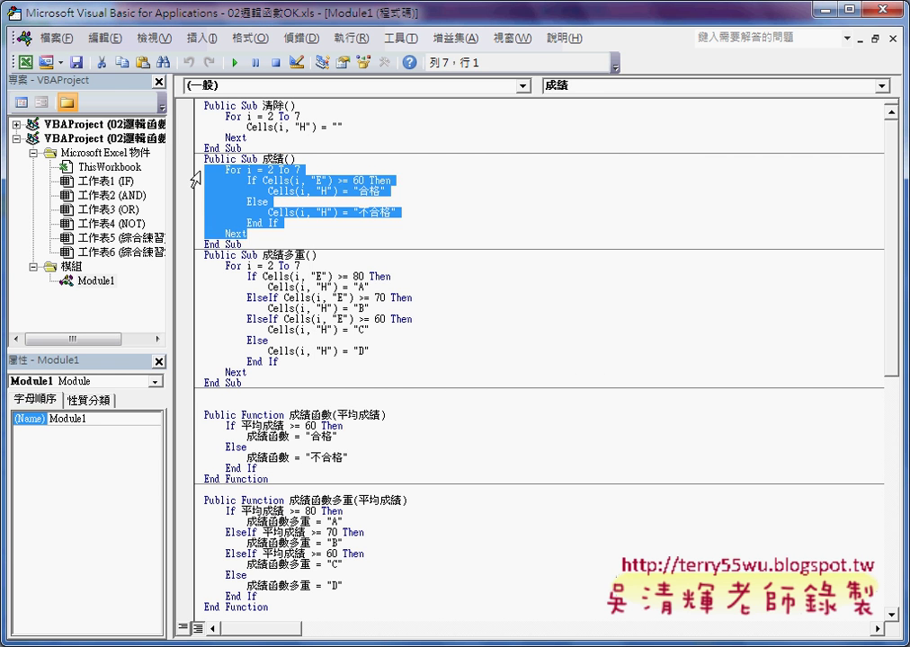
pyautogui.press('Delete')
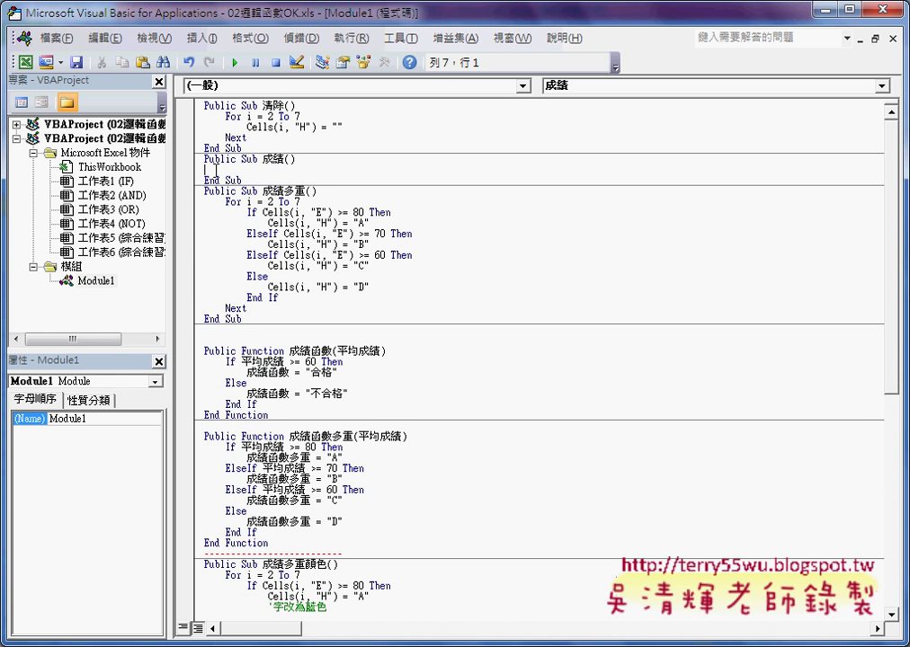
pyautogui.click(251, 159)
pyautogui.moveTo(195, 183); pyautogui.dragTo(194, 160)
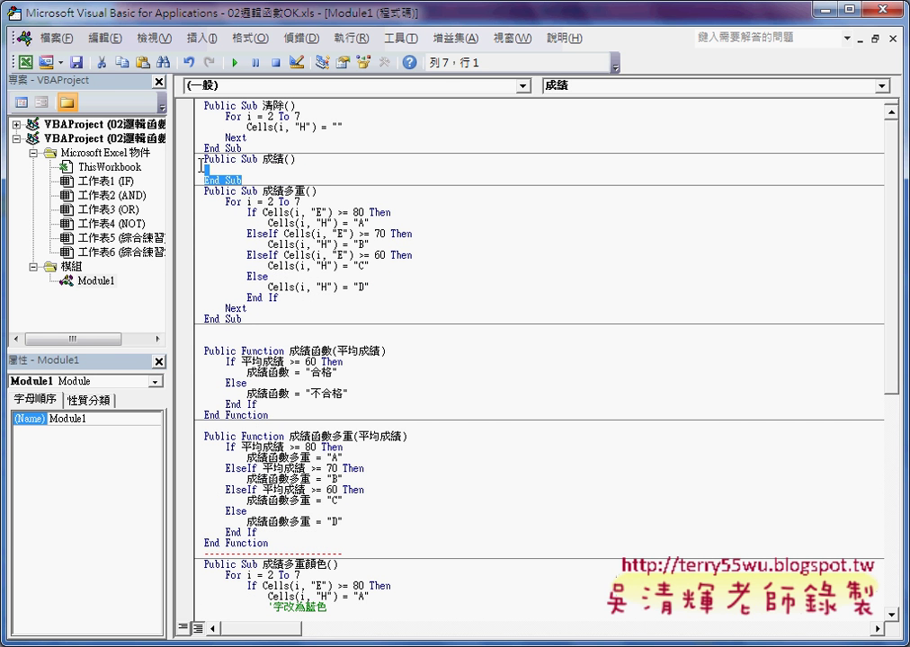
pyautogui.click(229, 169)
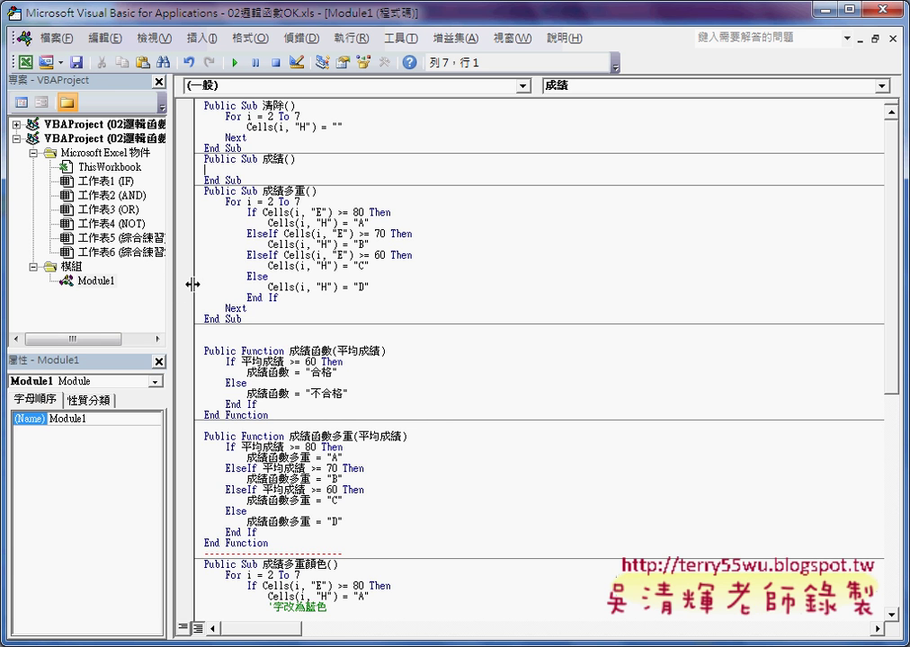
pyautogui.moveTo(176, 289); pyautogui.dragTo(218, 287)
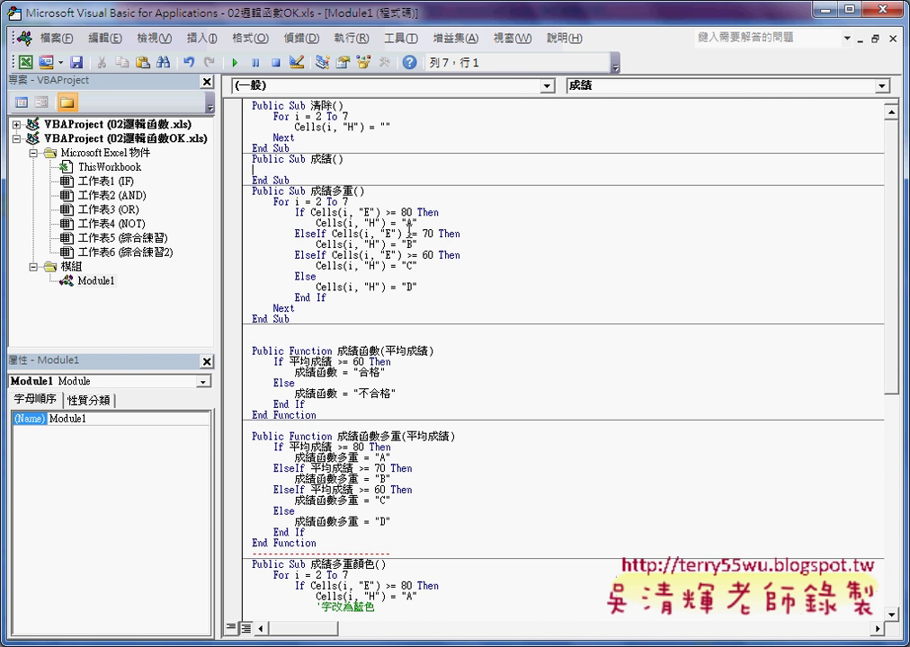
# Set the code font size to 14 on the Options 撰寫風格 tab
pyautogui.click(404, 39)
pyautogui.click(431, 124)
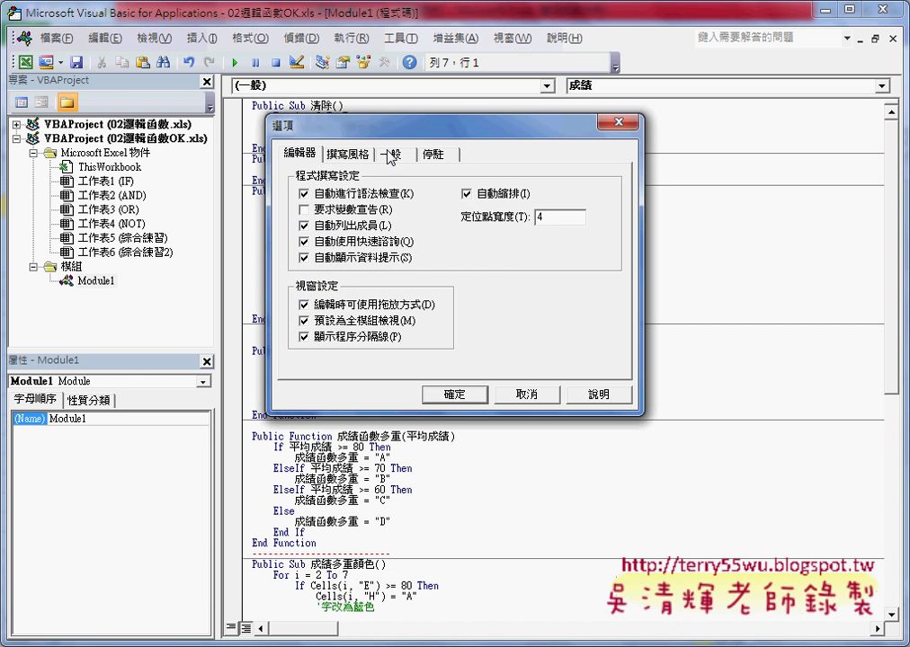
pyautogui.click(354, 162)
pyautogui.click(537, 233)
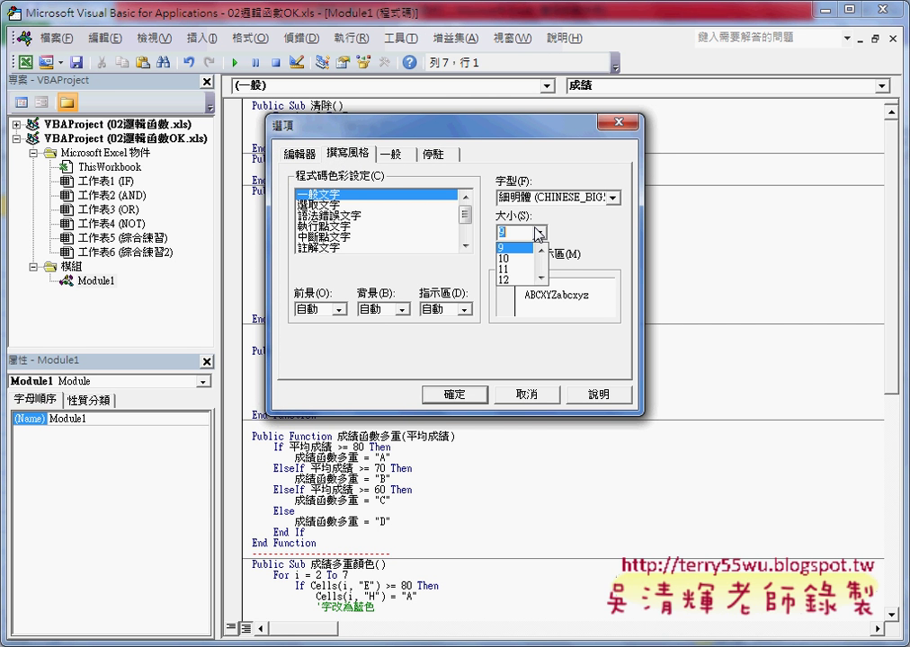
pyautogui.click(541, 279)
pyautogui.click(516, 280)
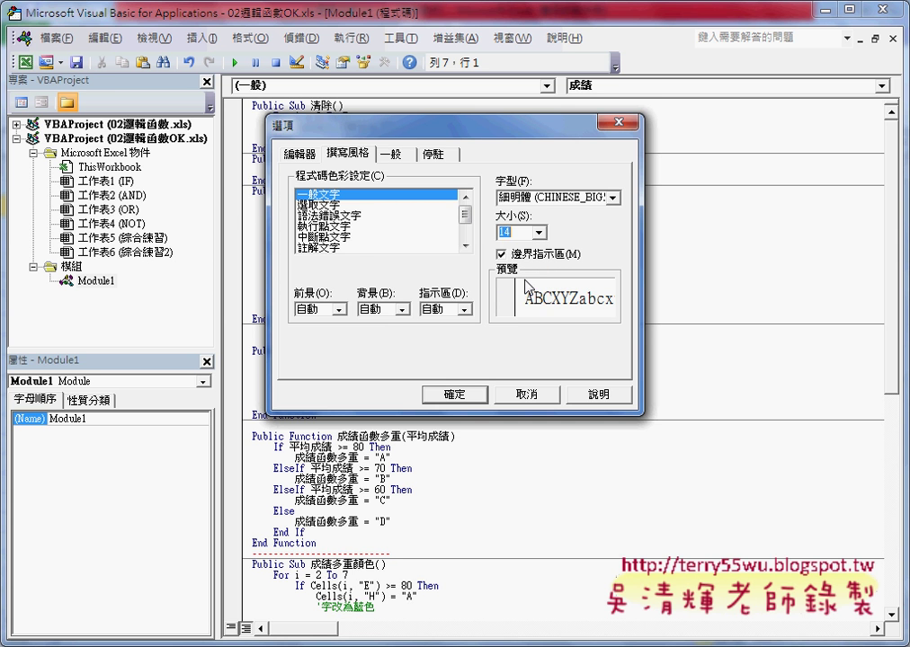
pyautogui.click(484, 395)
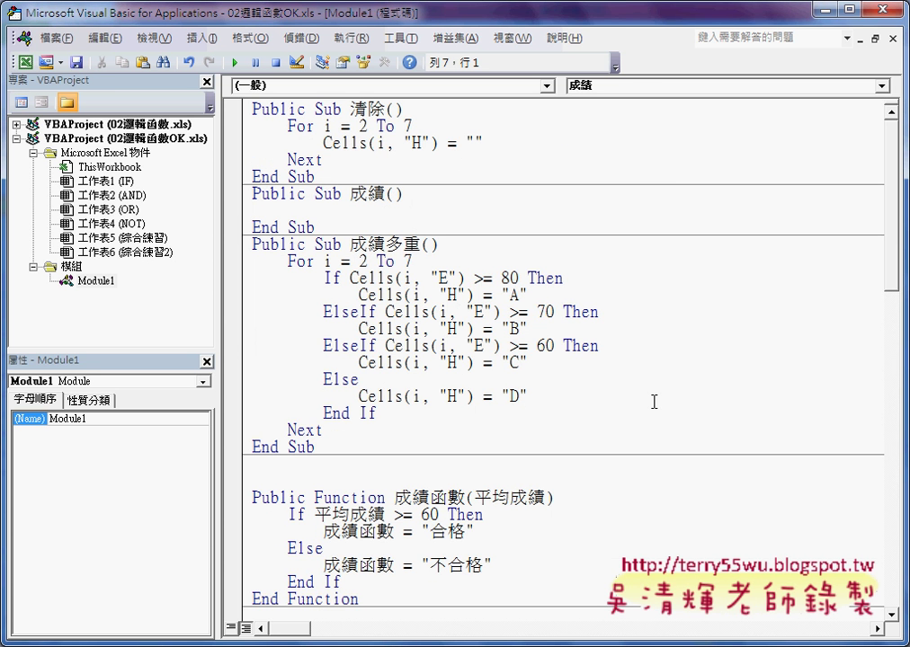
pyautogui.moveTo(334, 232); pyautogui.dragTo(470, 224)
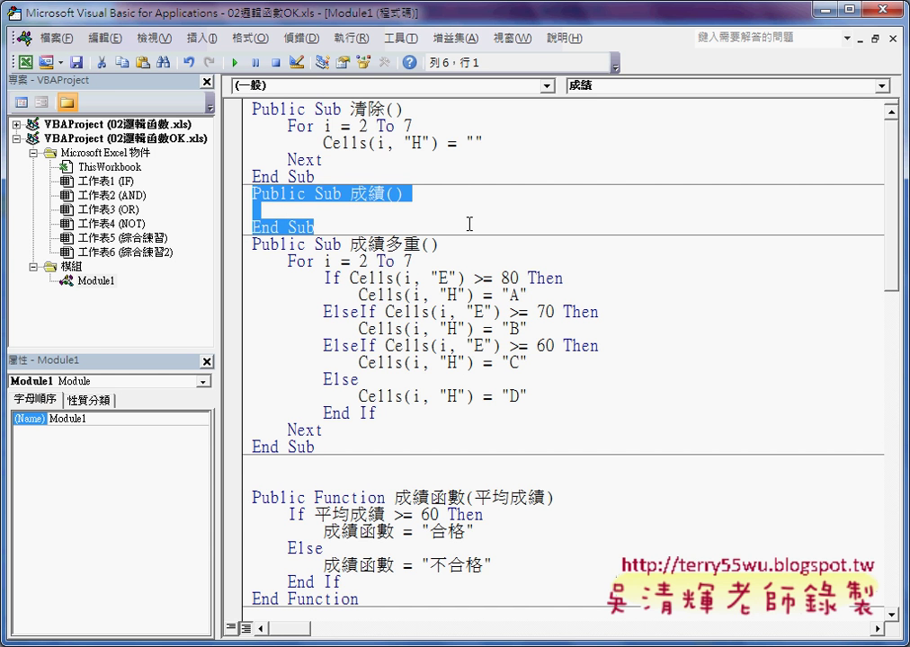
pyautogui.click(356, 208)
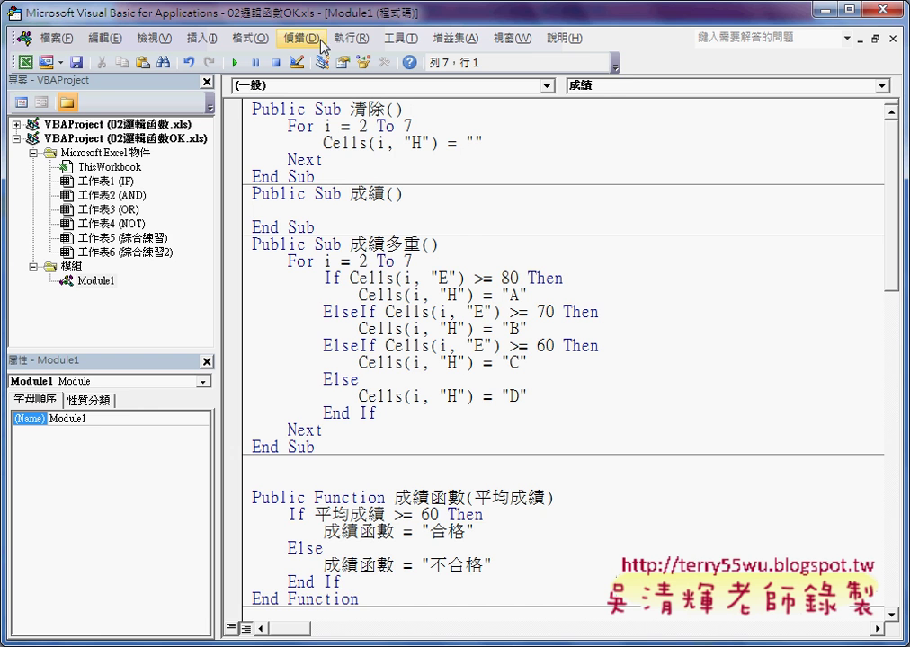
# Restore the editor window, narrow the Project pane and position the editor beside the worksheet
pyautogui.click(847, 8)
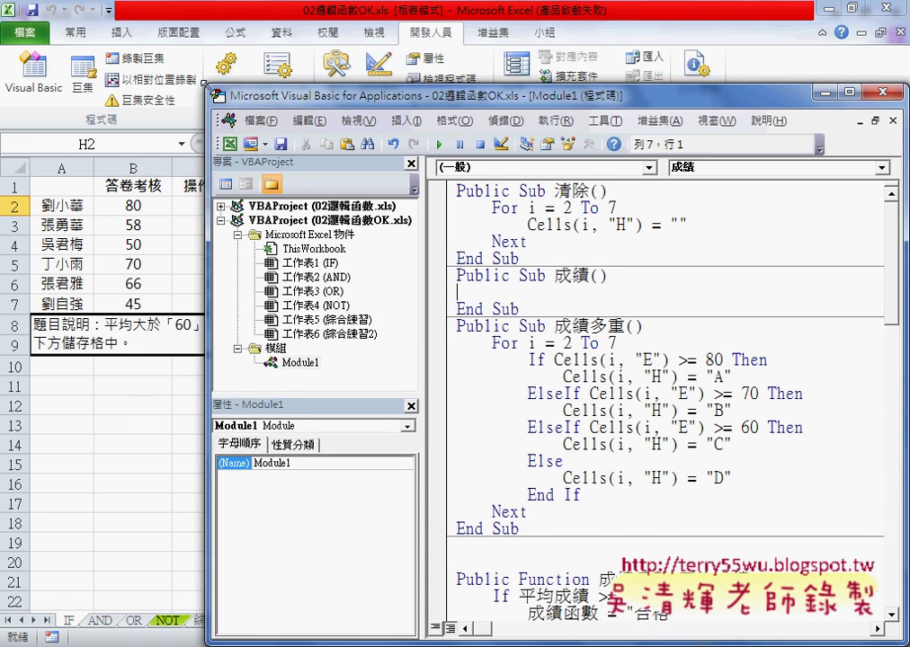
pyautogui.moveTo(273, 98)
pyautogui.mouseDown()
pyautogui.moveTo(358, 133)
pyautogui.moveTo(132, 46)
pyautogui.mouseUp()
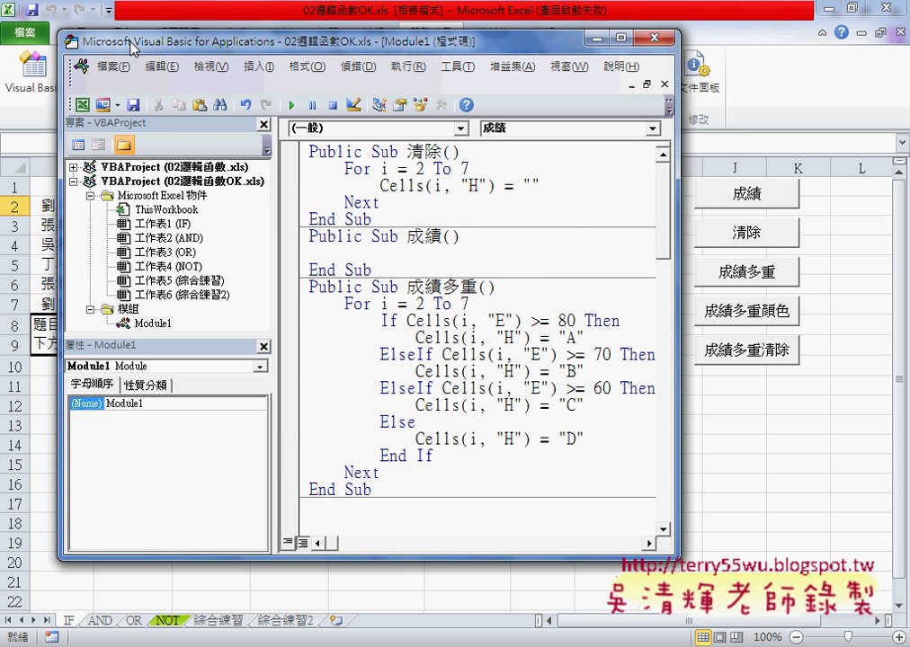
pyautogui.moveTo(274, 197); pyautogui.dragTo(221, 206)
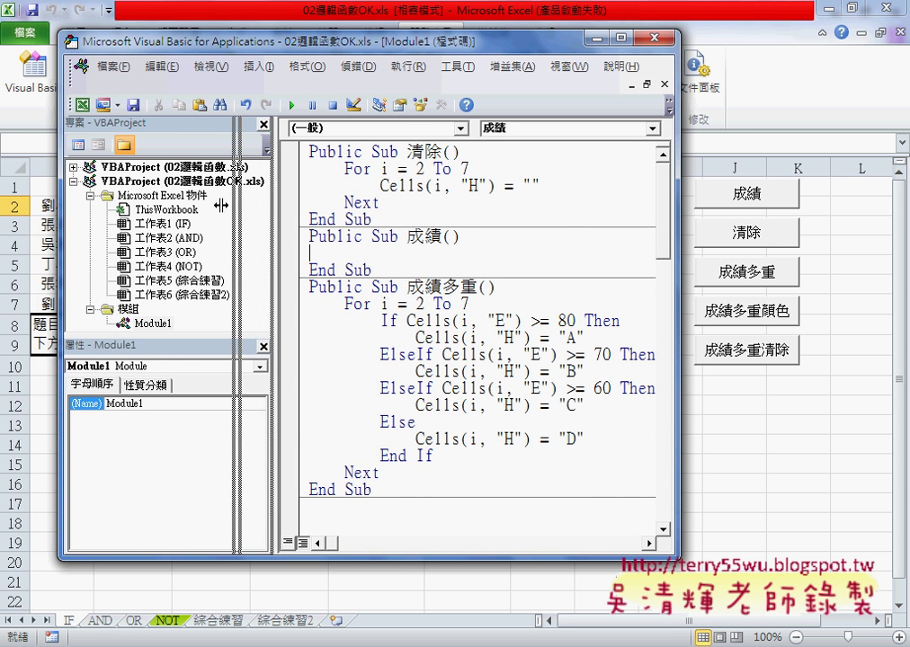
pyautogui.moveTo(393, 45); pyautogui.dragTo(254, 53)
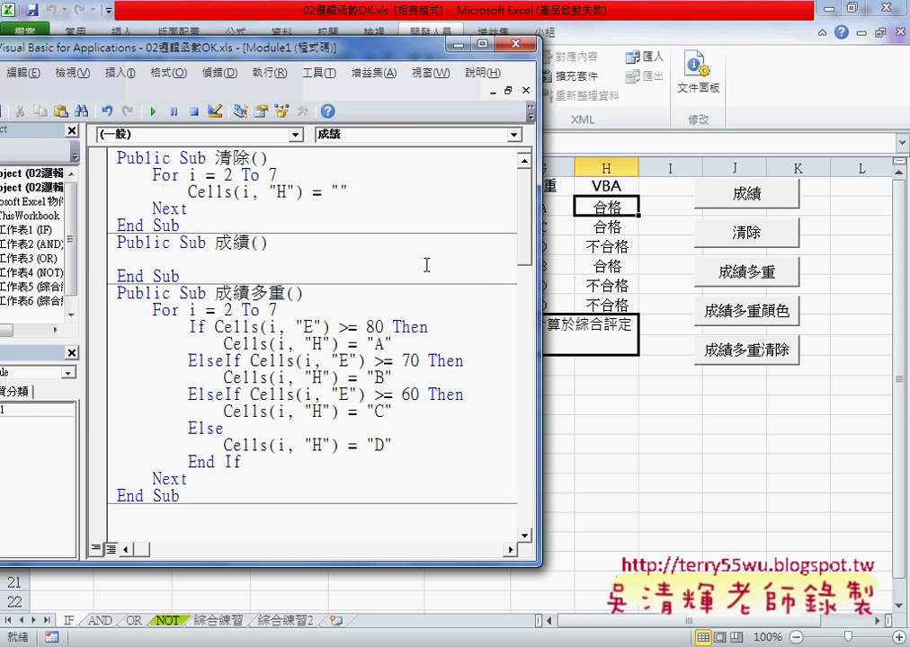
pyautogui.moveTo(214, 158); pyautogui.dragTo(251, 158)
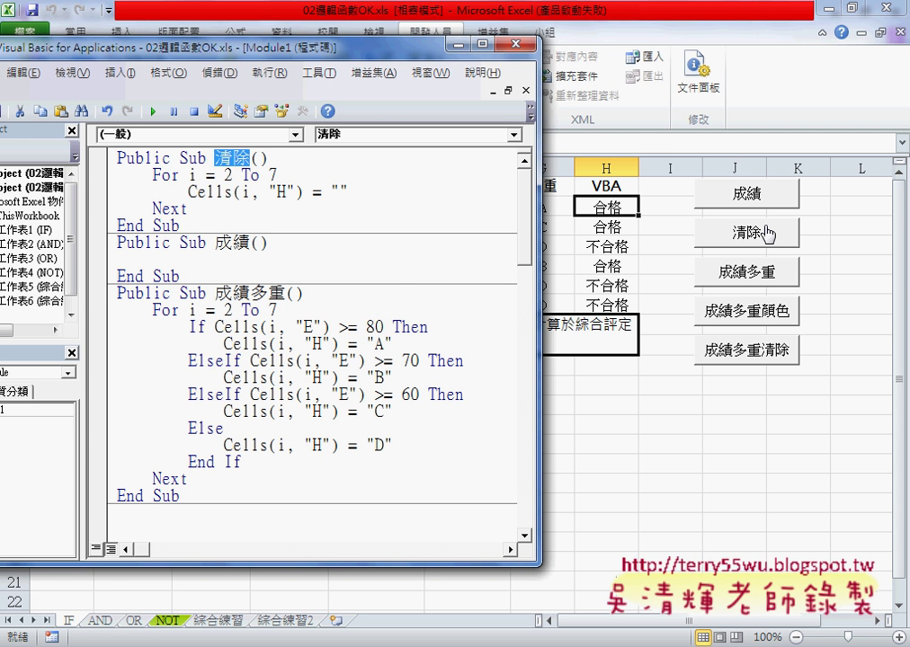
pyautogui.moveTo(368, 48); pyautogui.dragTo(516, 57)
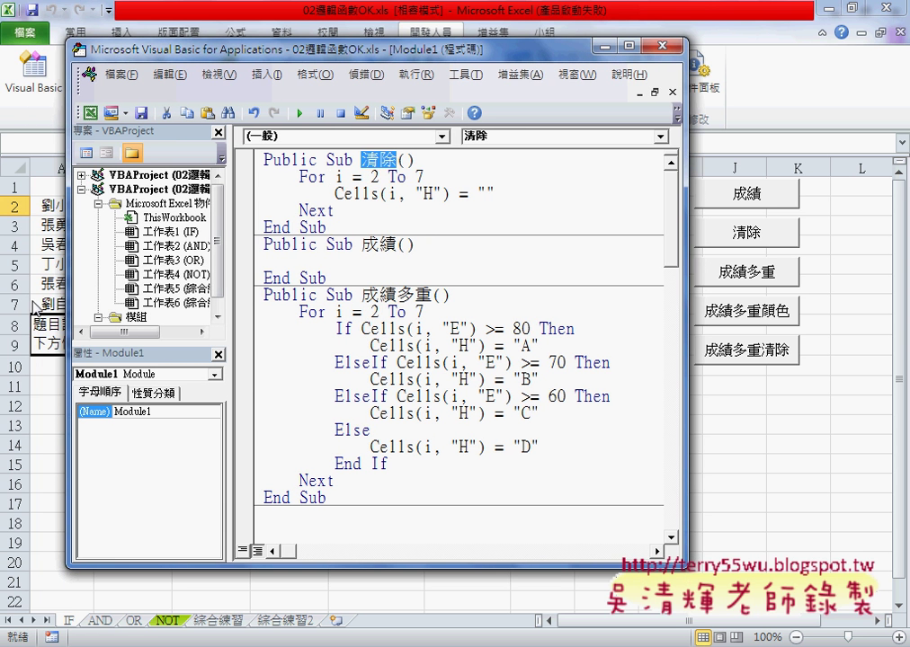
pyautogui.moveTo(368, 177); pyautogui.dragTo(423, 177)
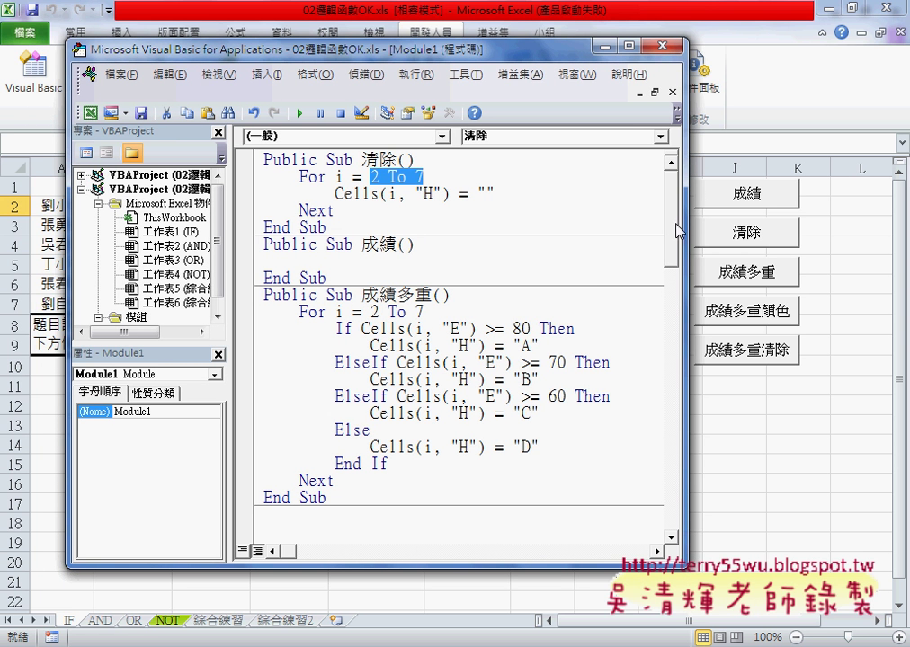
pyautogui.moveTo(503, 48); pyautogui.dragTo(384, 47)
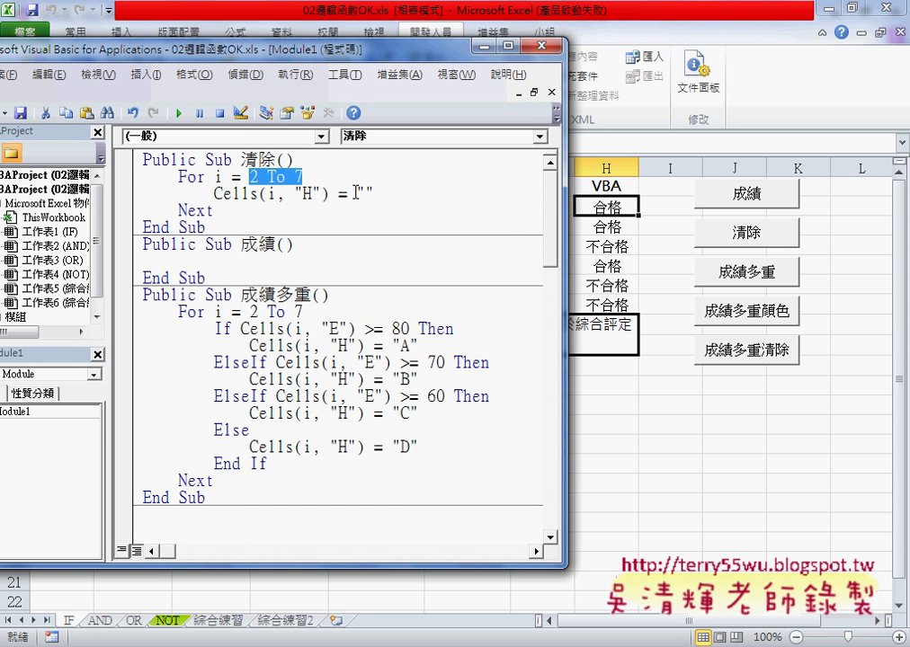
pyautogui.moveTo(355, 192); pyautogui.dragTo(374, 193)
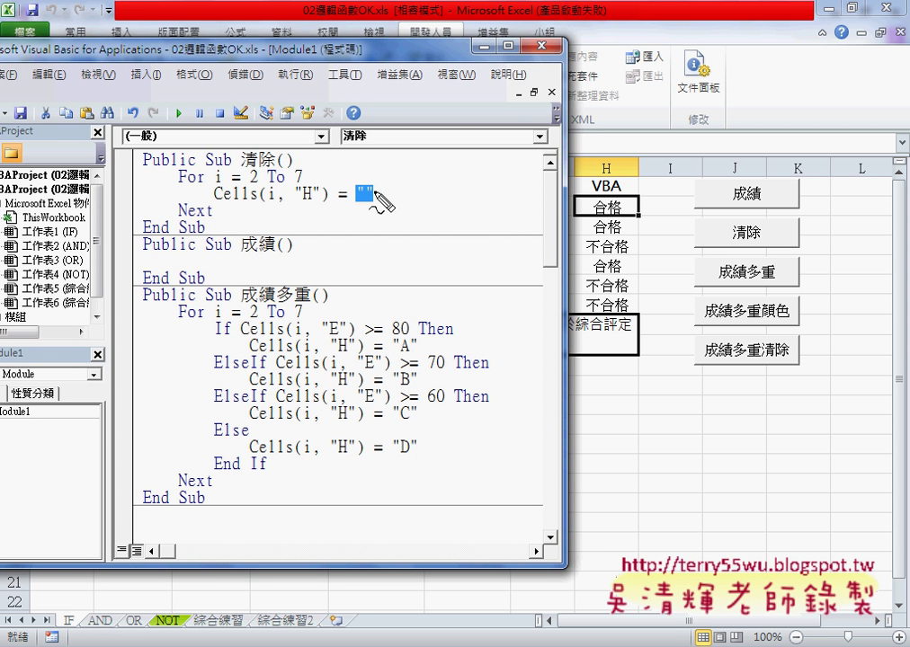
pyautogui.moveTo(244, 167); pyautogui.dragTo(267, 167)
pyautogui.moveTo(591, 167); pyautogui.dragTo(613, 171)
pyautogui.moveTo(357, 206); pyautogui.dragTo(369, 206)
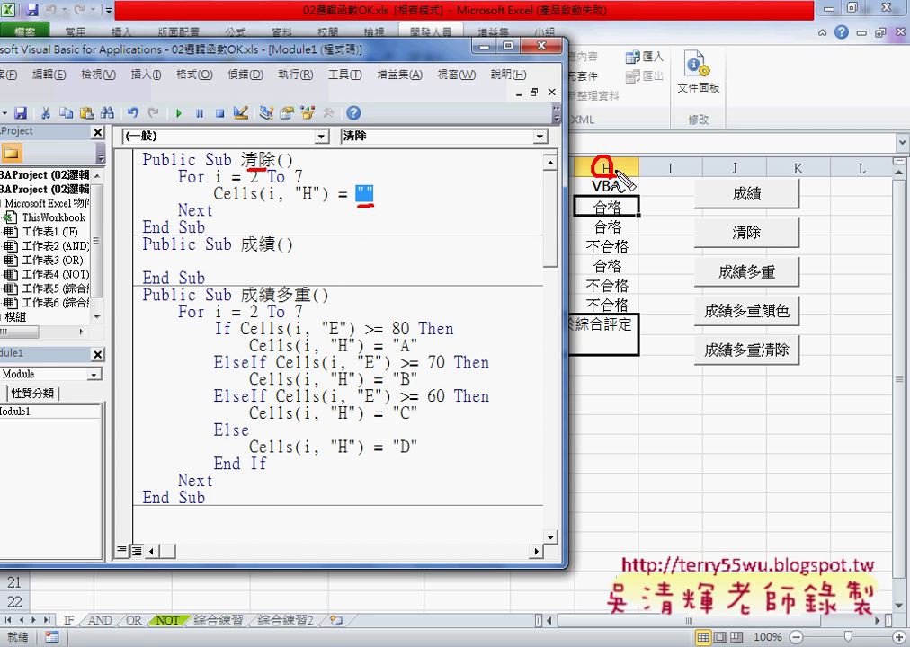
pyautogui.moveTo(213, 203); pyautogui.dragTo(258, 202)
pyautogui.moveTo(214, 187); pyautogui.dragTo(222, 187)
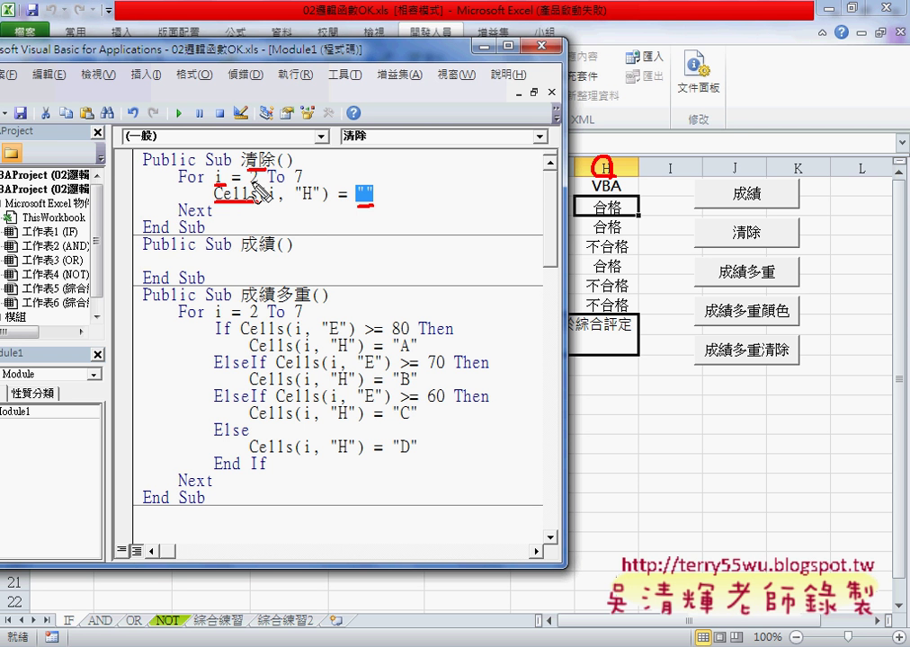
pyautogui.moveTo(267, 201); pyautogui.dragTo(275, 200)
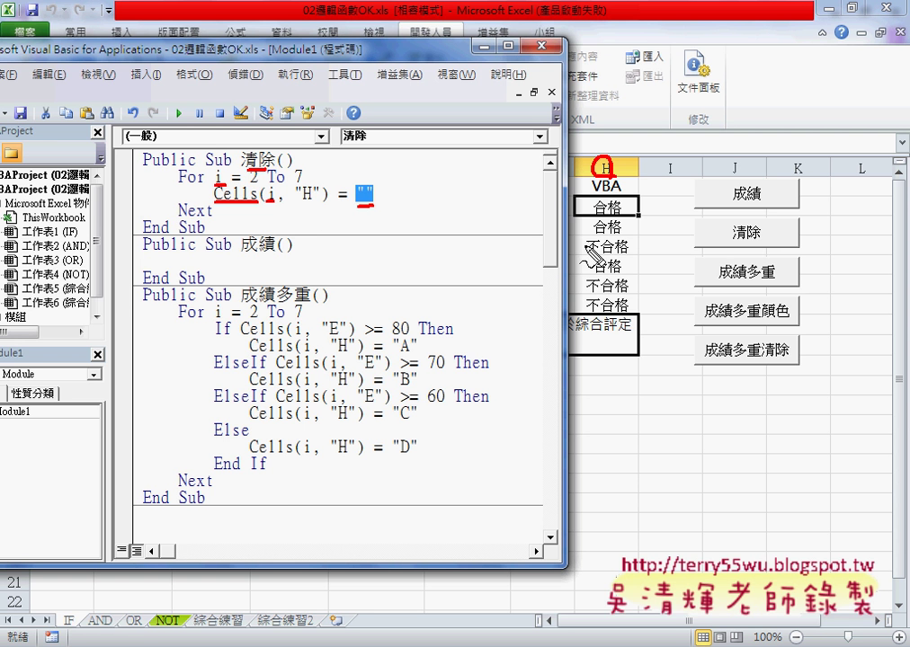
pyautogui.moveTo(620, 214); pyautogui.dragTo(590, 306)
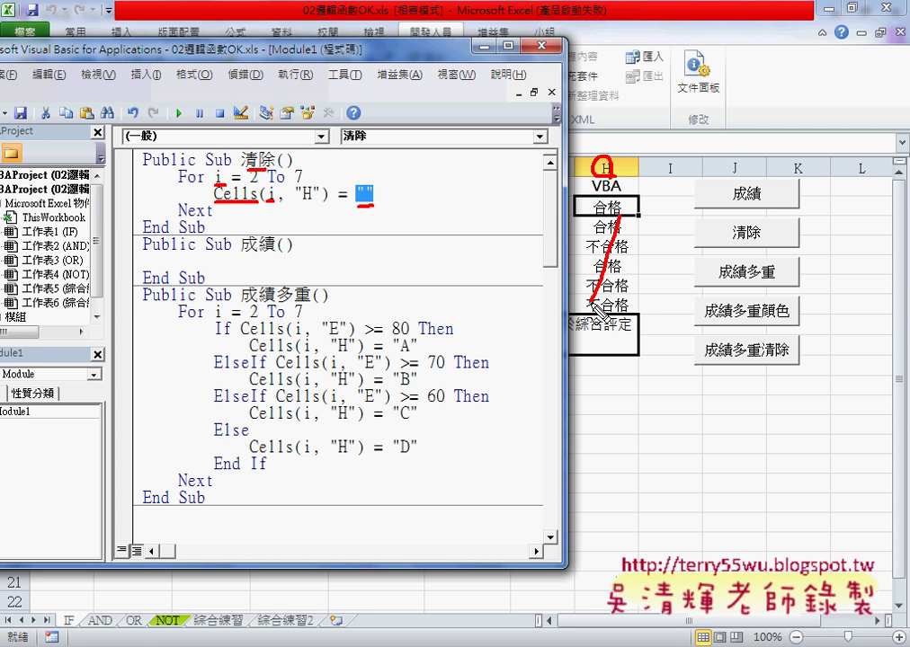
pyautogui.moveTo(591, 232); pyautogui.dragTo(629, 307)
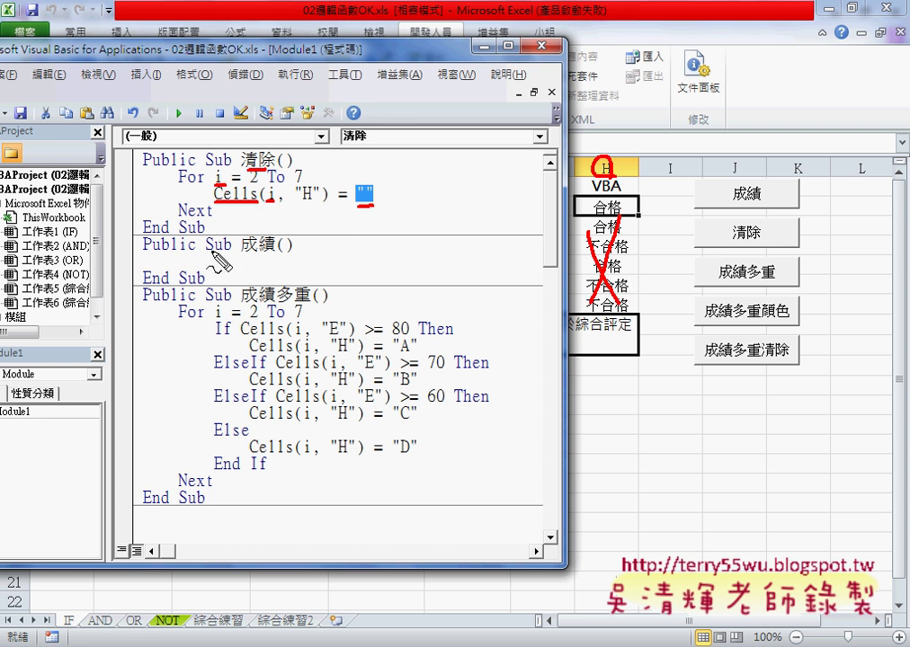
pyautogui.moveTo(223, 232); pyautogui.dragTo(126, 237)
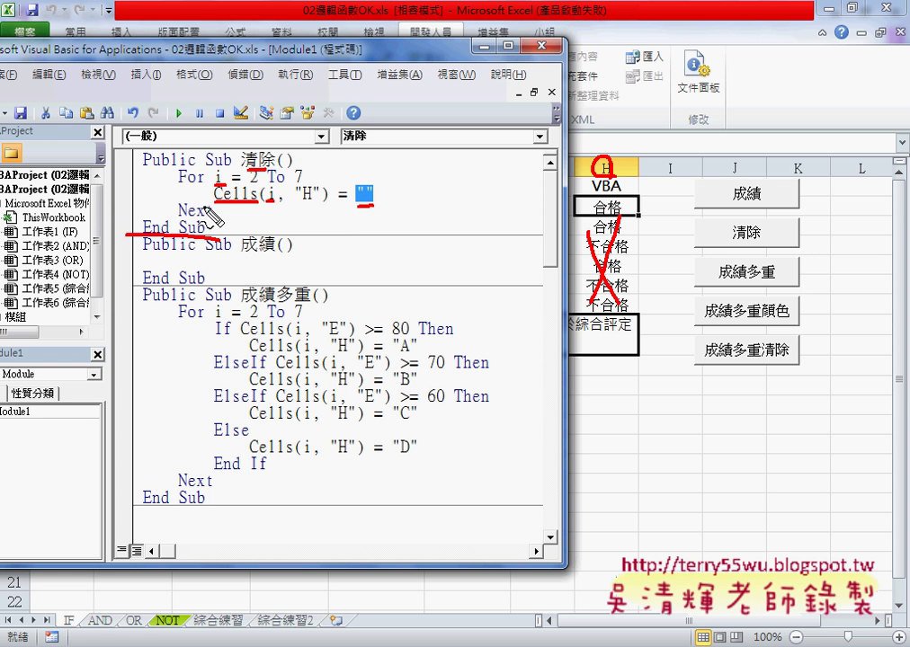
pyautogui.press('Escape')
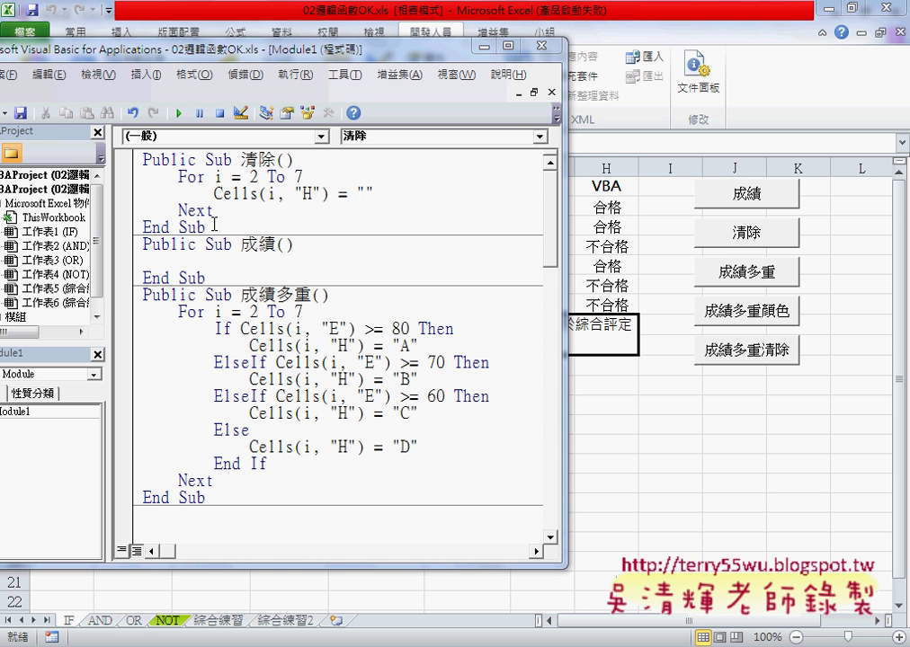
# Copy the For i = 2 To 7 loop from Sub 清除 into Sub 成績
pyautogui.moveTo(212, 210); pyautogui.dragTo(135, 184)
pyautogui.hotkey('ctrl', 'c')
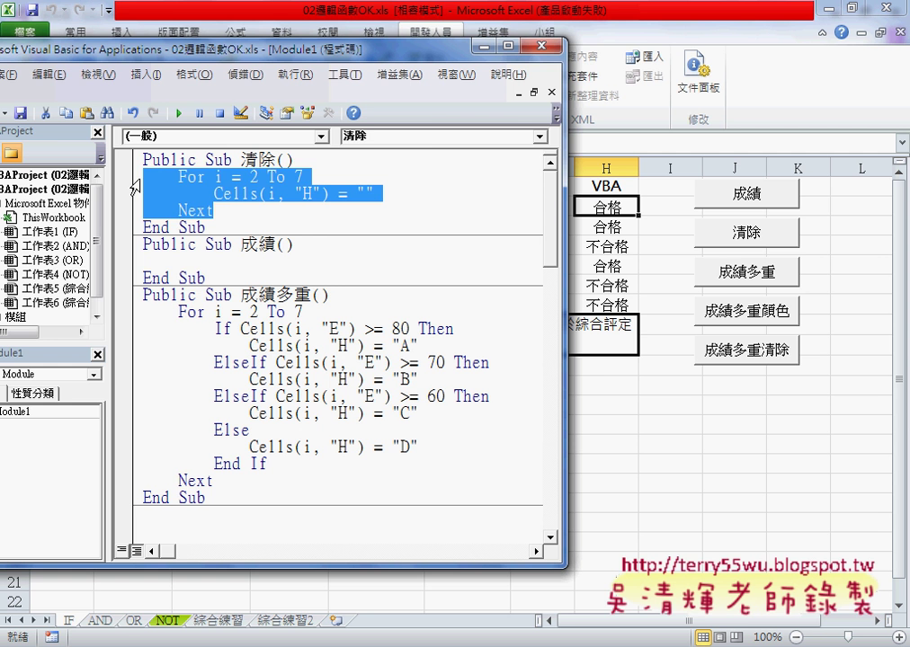
pyautogui.click(163, 259)
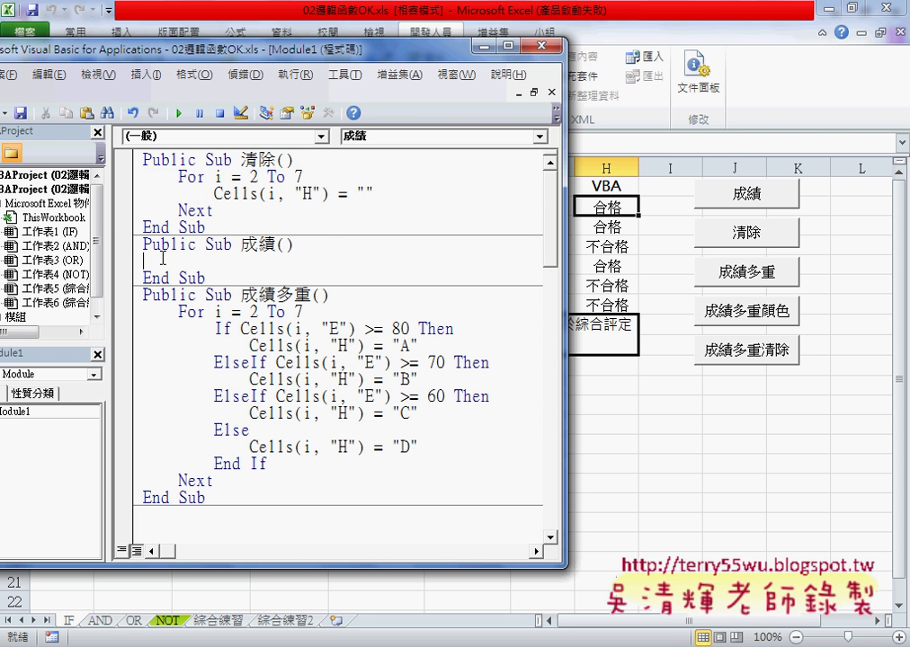
pyautogui.hotkey('ctrl', 'v')
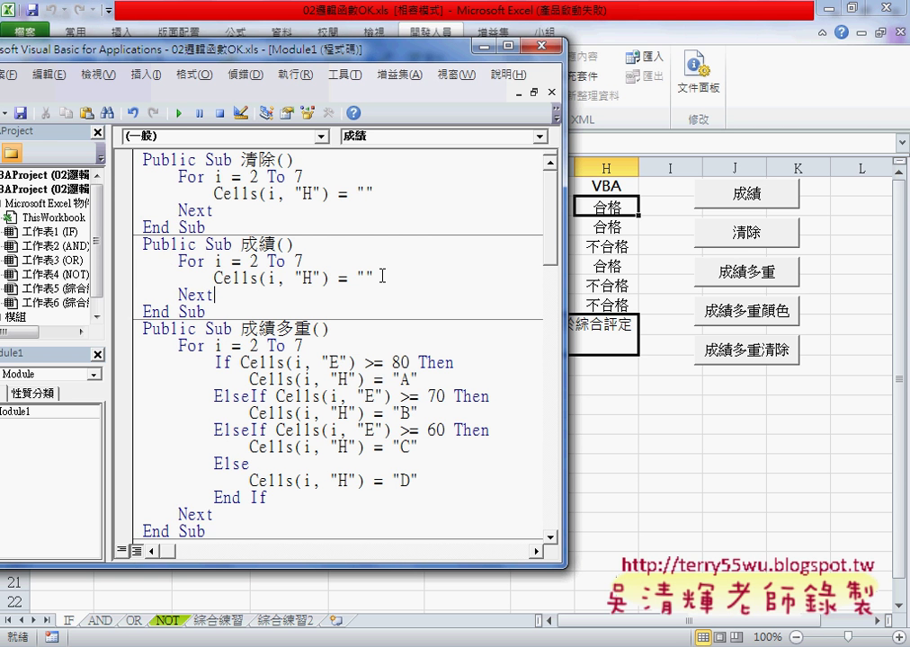
# Add an indented line after the For line and type 'if'
pyautogui.click(341, 264)
pyautogui.press('Return')
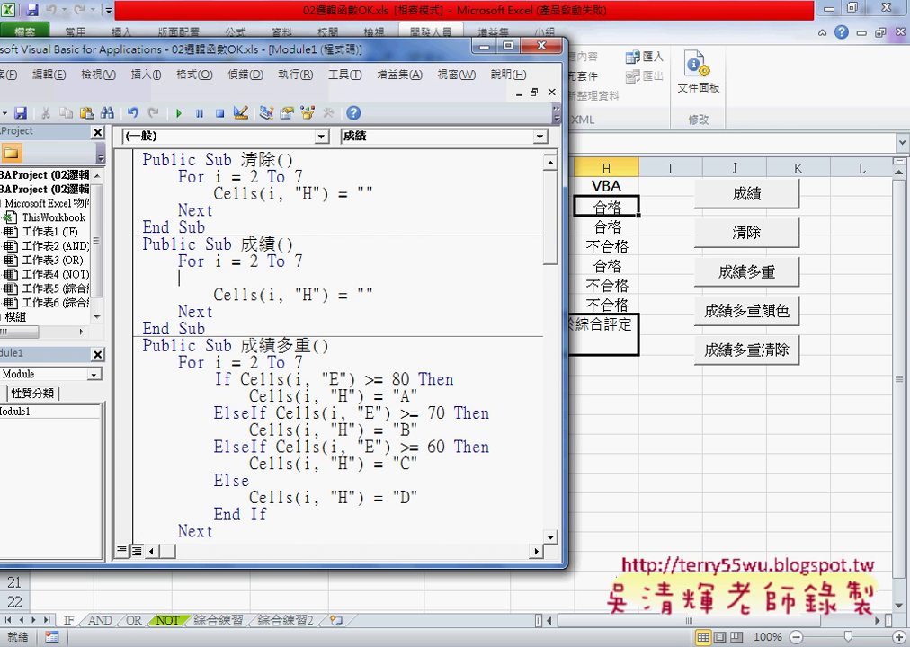
pyautogui.press('Tab')
pyautogui.write('if')
pyautogui.moveTo(566, 293); pyautogui.dragTo(341, 293)
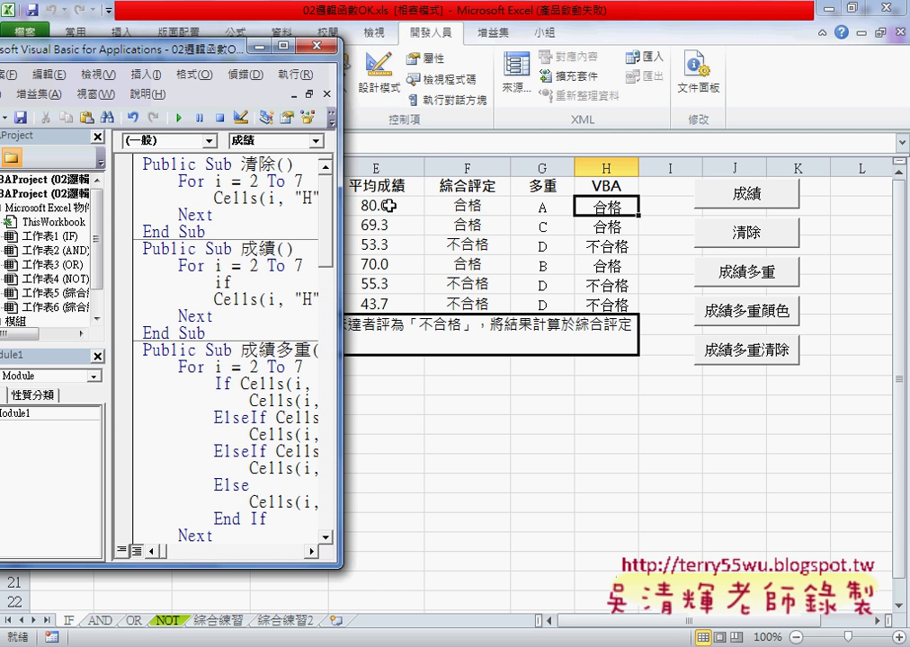
pyautogui.moveTo(342, 239); pyautogui.dragTo(641, 240)
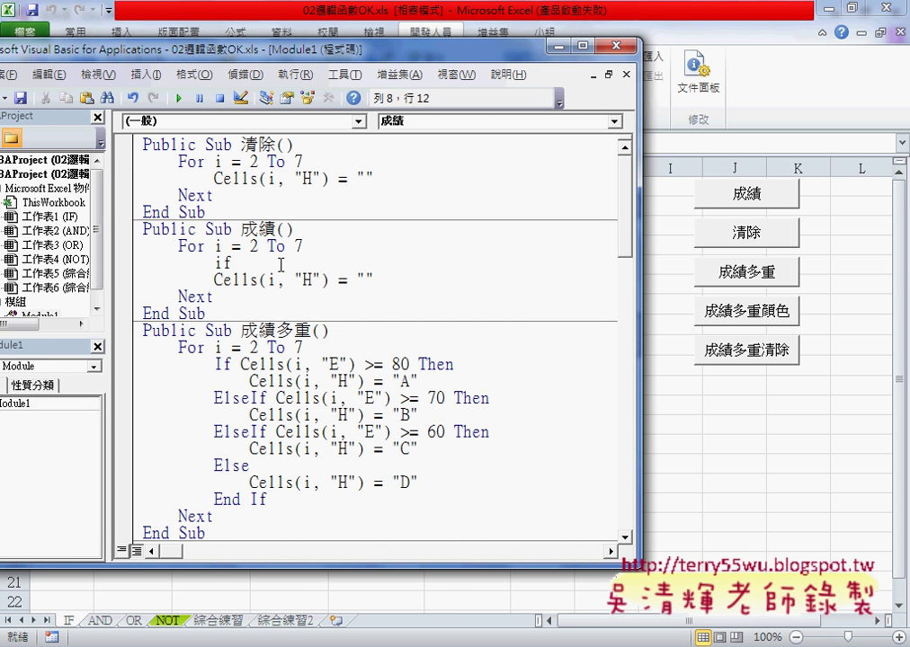
# Write the If cells(i,"E")>=60 Then … Else … End If structure
pyautogui.write('c')
pyautogui.write('ells(')
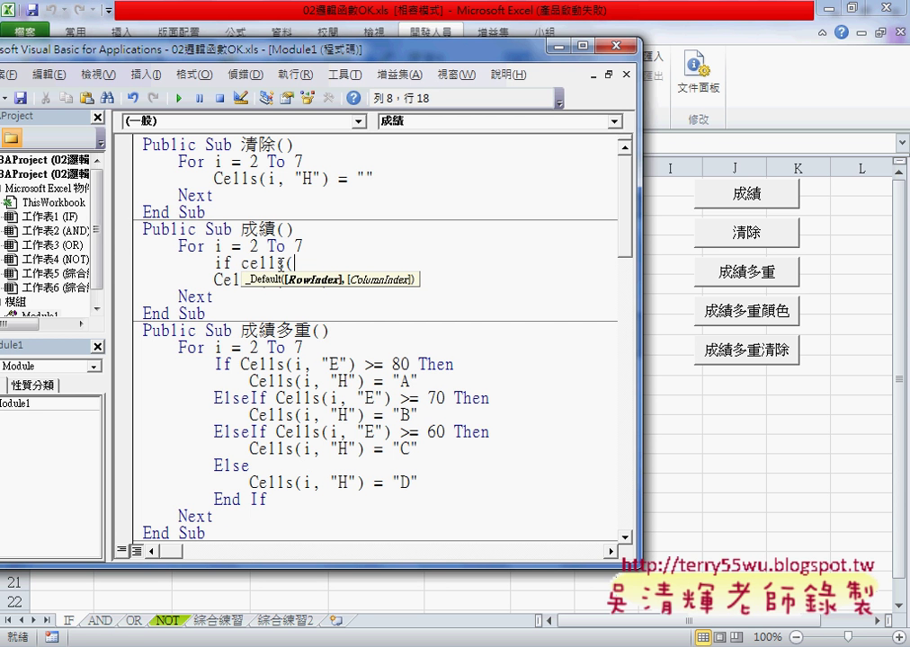
pyautogui.write('i,')
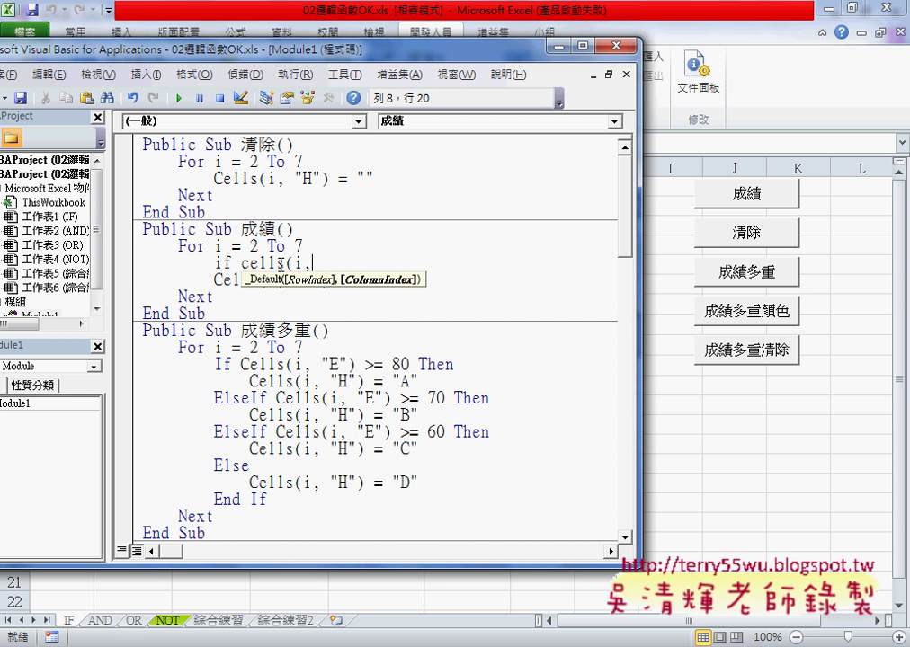
pyautogui.write('"E"')
pyautogui.write(')>=')
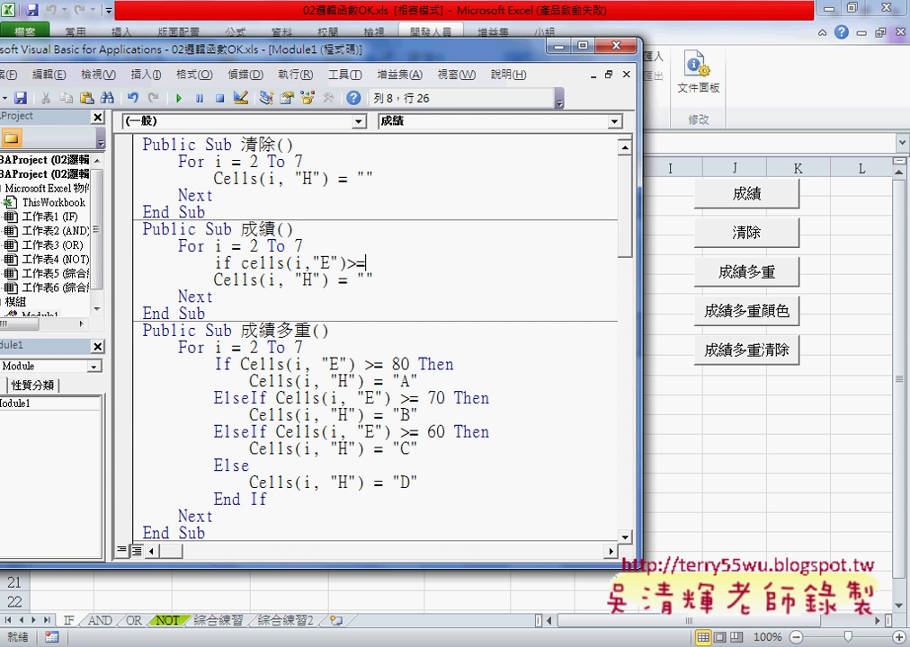
pyautogui.write('60 ')
pyautogui.write('th')
pyautogui.write('en')
pyautogui.press('Return')
pyautogui.press('Return')
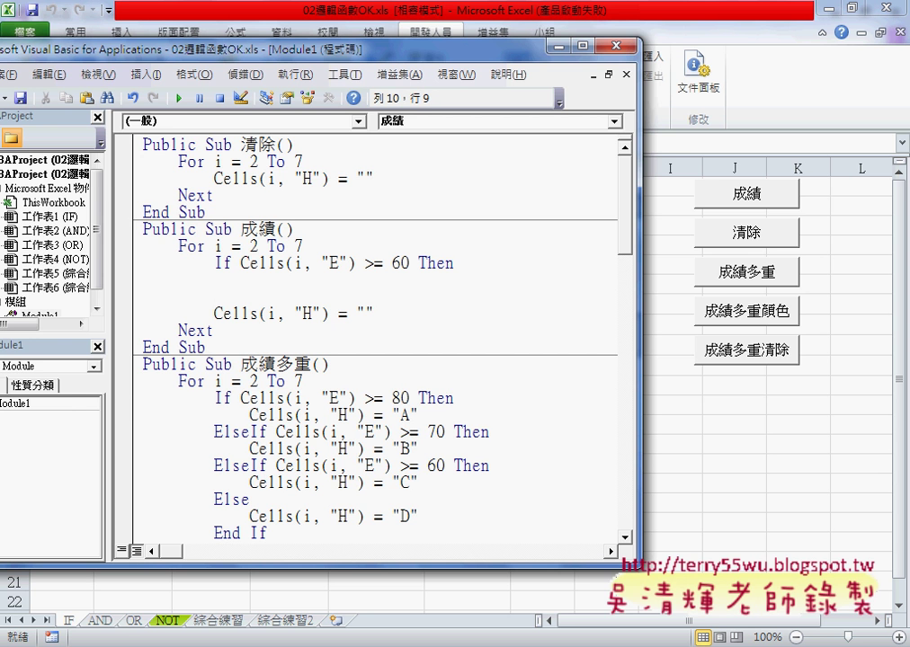
pyautogui.write('e')
pyautogui.write('ls')
pyautogui.write('e')
pyautogui.press('Return')
pyautogui.press('Return')
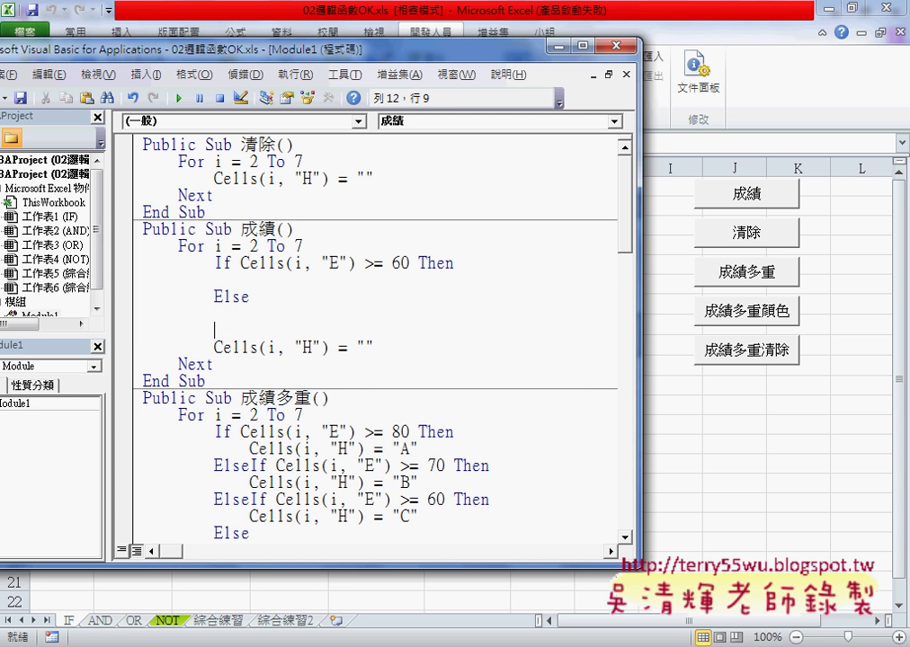
pyautogui.write('end ')
pyautogui.write('if')
# Move the column H Cells assignment into the If branch and indent it
pyautogui.click(214, 313)
pyautogui.moveTo(241, 264); pyautogui.dragTo(409, 263)
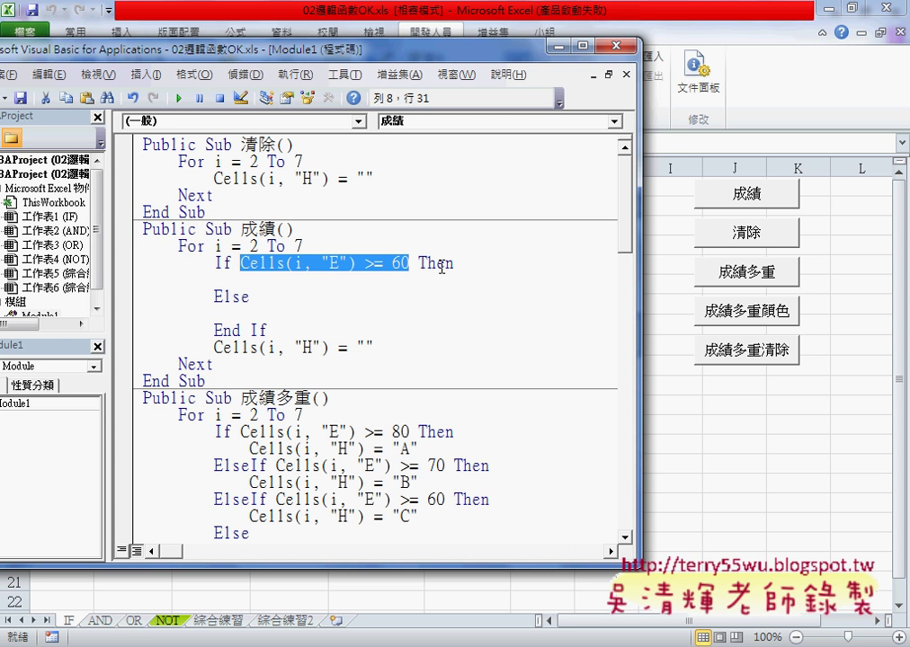
pyautogui.click(257, 283)
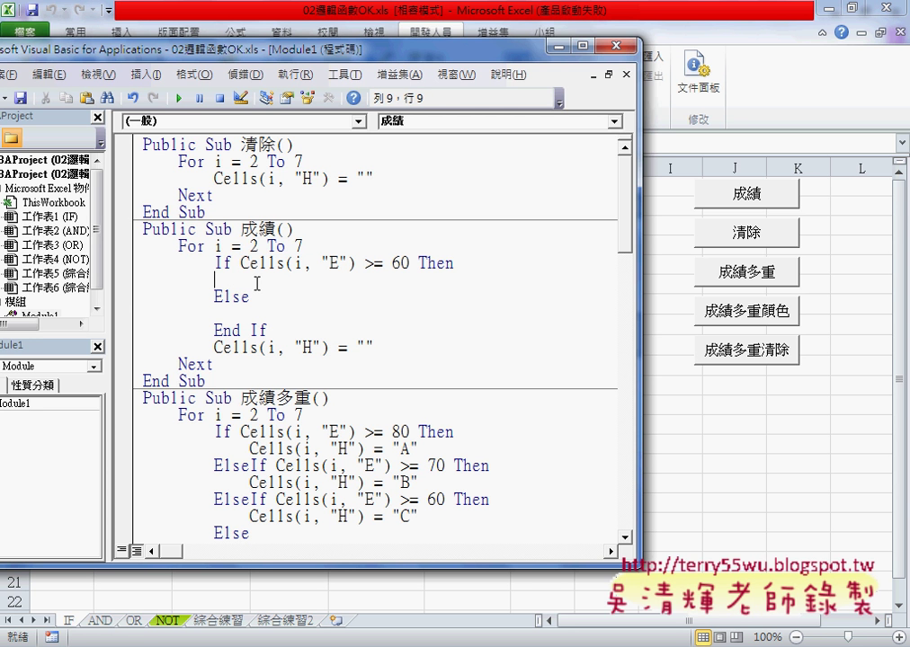
pyautogui.click(217, 314)
pyautogui.moveTo(380, 347)
pyautogui.mouseDown()
pyautogui.moveTo(214, 347)
pyautogui.moveTo(226, 280)
pyautogui.mouseUp()
pyautogui.click(215, 281)
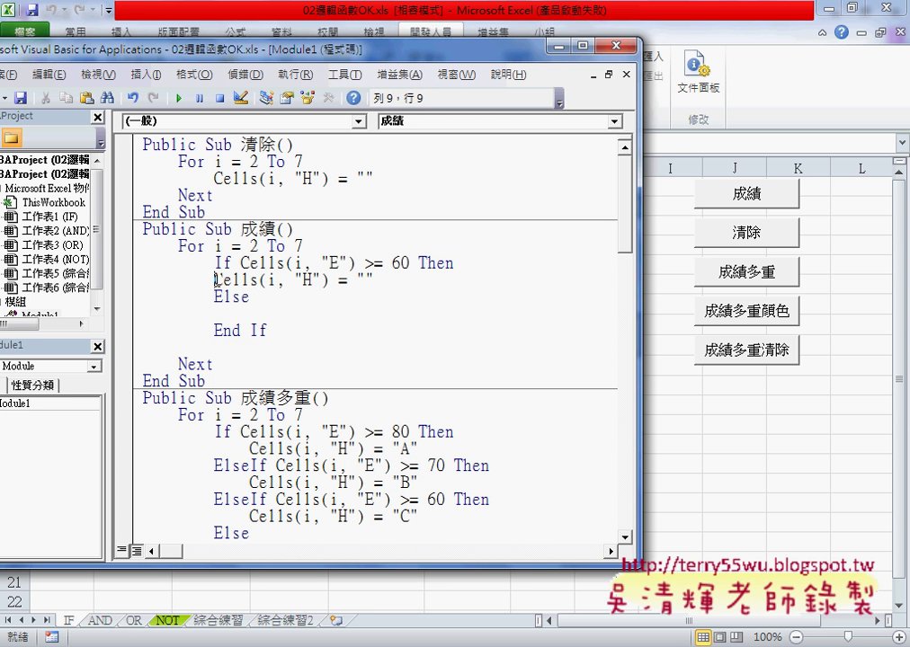
pyautogui.press('Tab')
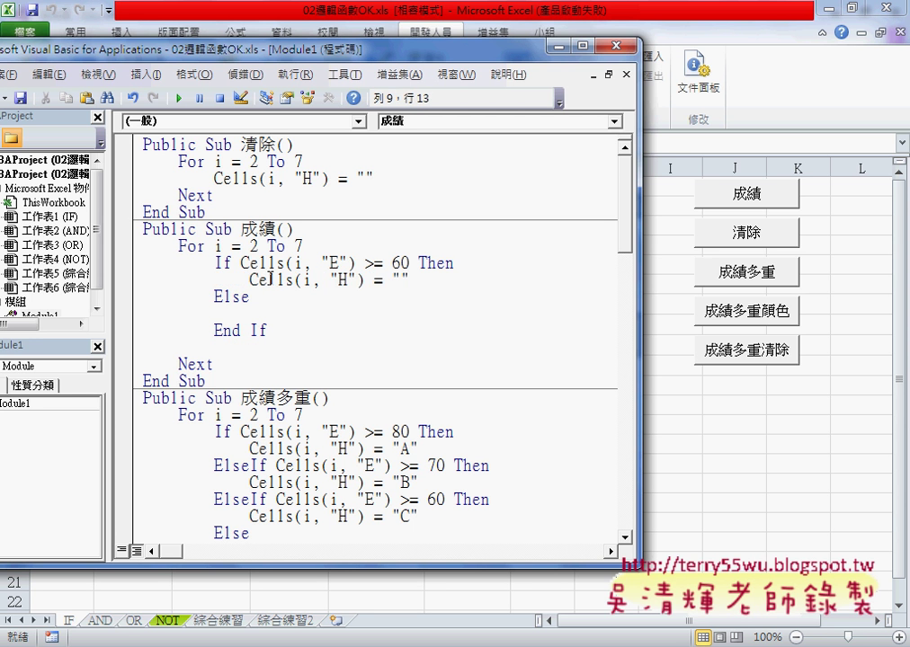
pyautogui.click(404, 281)
# Set the If branch's assignment value to "合格"
pyautogui.moveTo(641, 298); pyautogui.dragTo(529, 298)
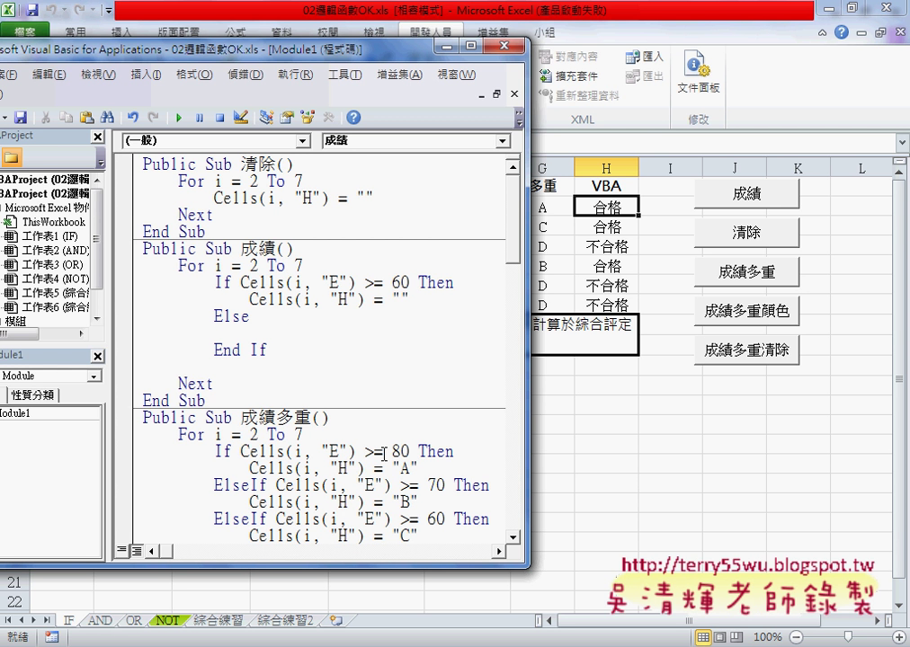
pyautogui.write('合')
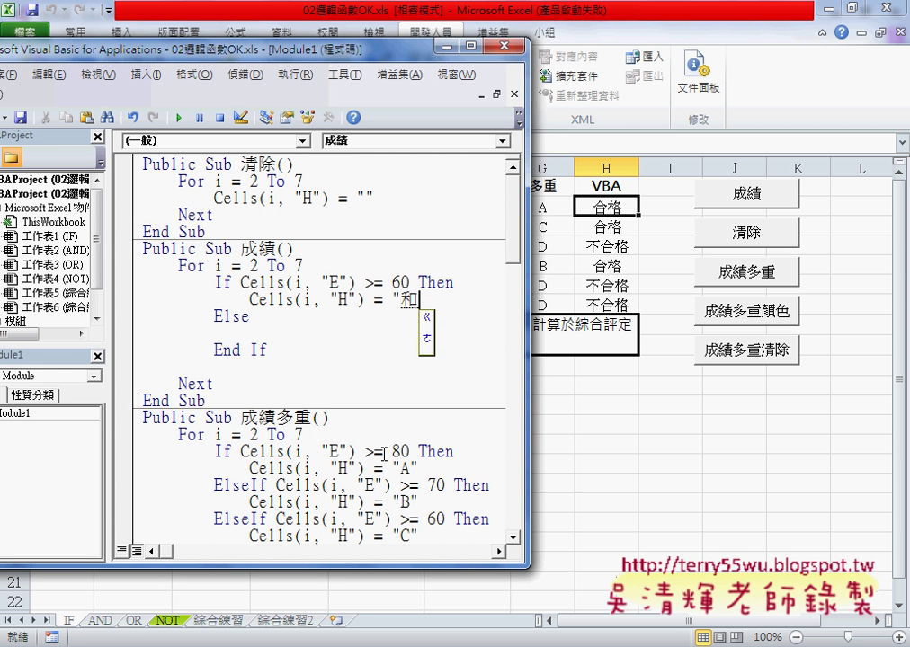
pyautogui.write('格')
pyautogui.press('Return')
pyautogui.hotkey('shift', 'Left')
pyautogui.hotkey('shift', 'Left')
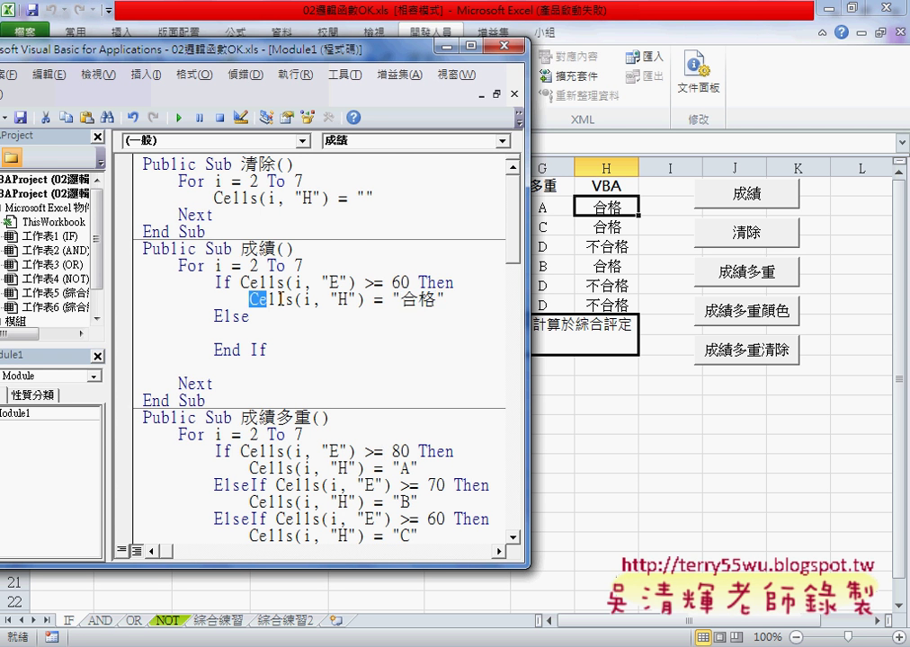
# Copy the assignment under Else, change it to "不合格", and remove the blank line after End If
pyautogui.moveTo(249, 299); pyautogui.dragTo(446, 299)
pyautogui.hotkey('ctrl', 'c')
pyautogui.click(261, 333)
pyautogui.hotkey('ctrl', 'v')
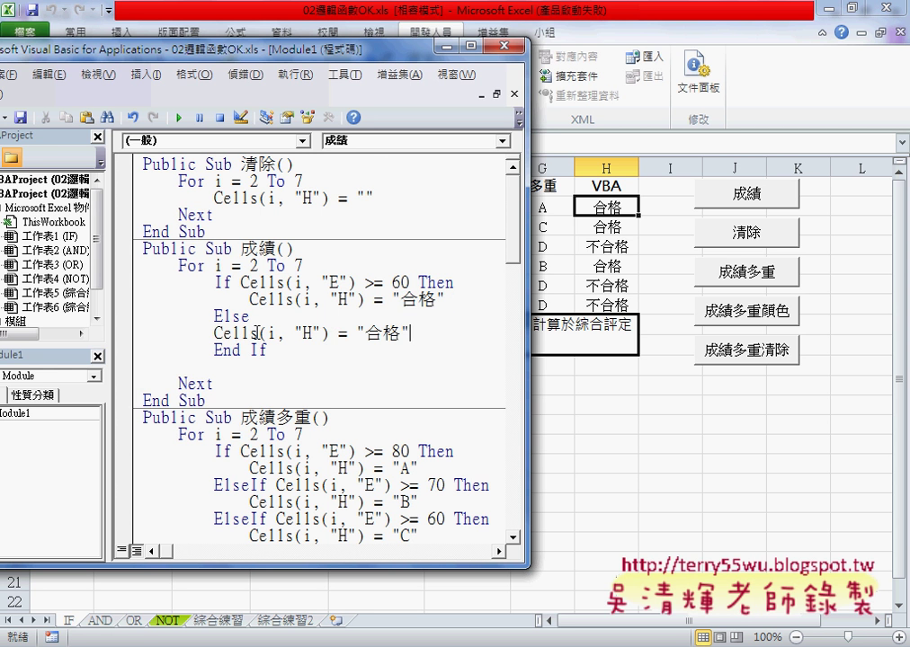
pyautogui.press('Home')
pyautogui.press('Tab')
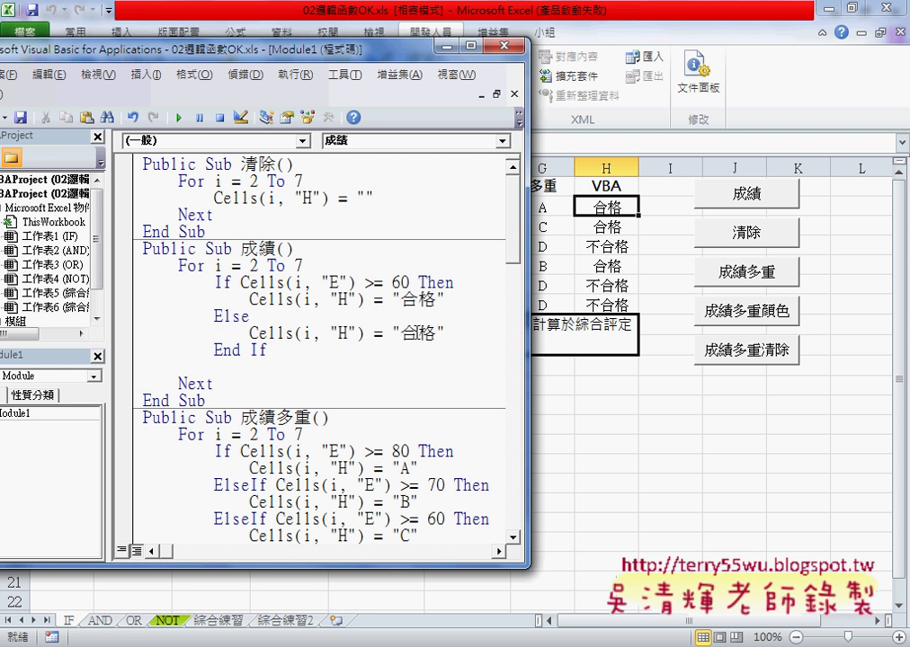
pyautogui.write('不')
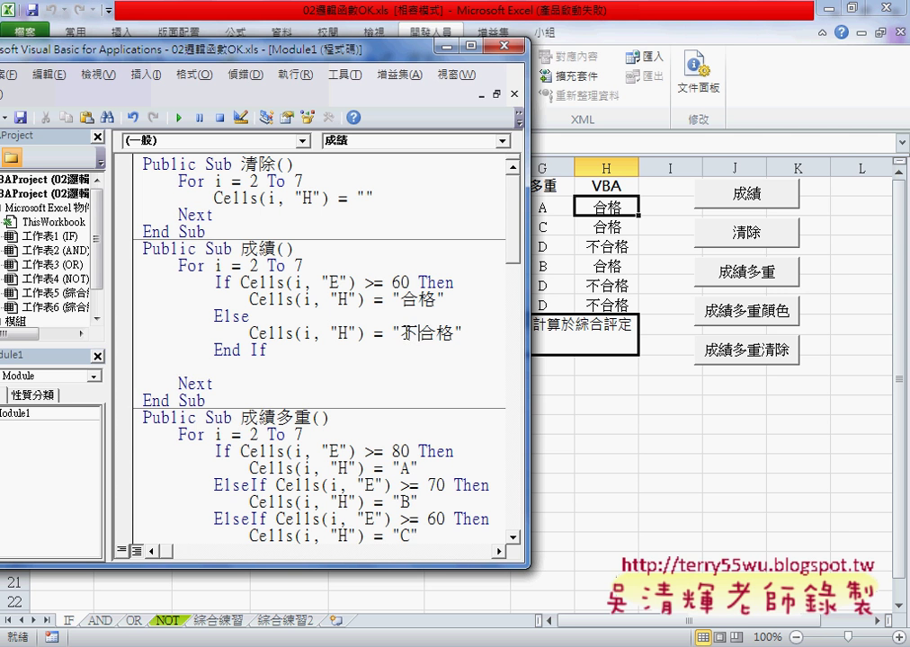
pyautogui.click(315, 349)
pyautogui.press('Delete')
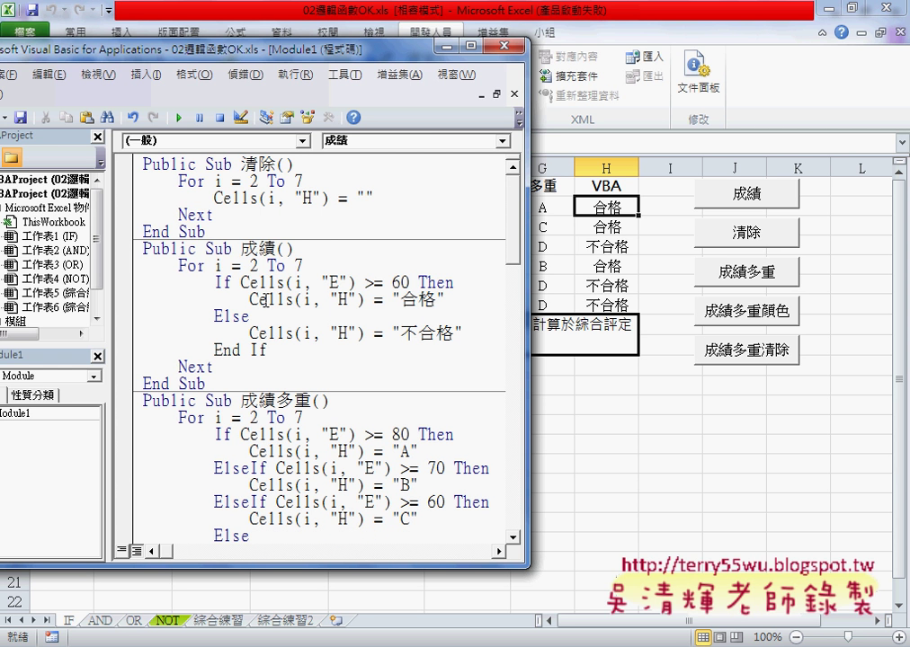
pyautogui.moveTo(178, 266); pyautogui.dragTo(144, 267)
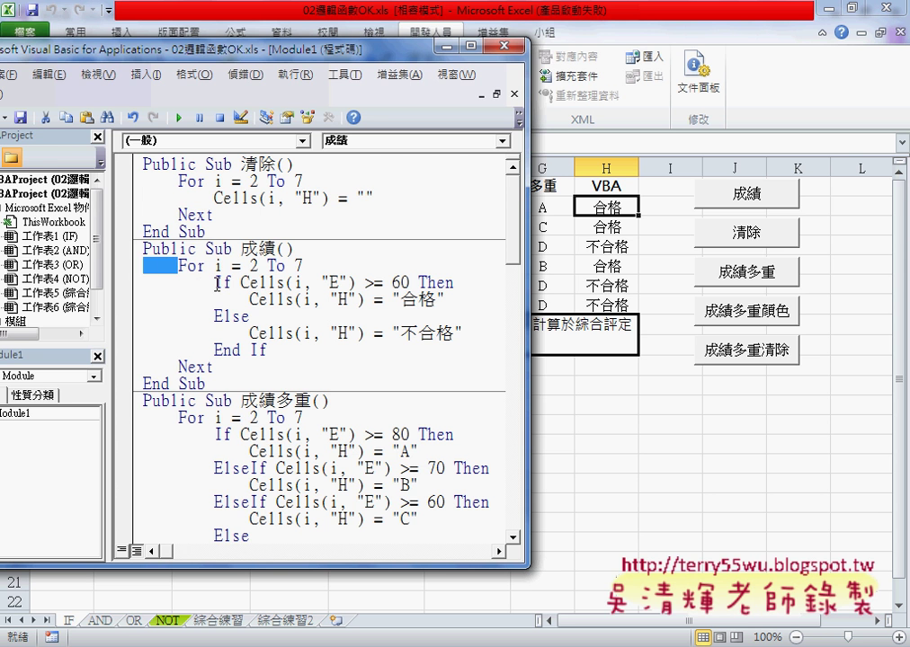
pyautogui.moveTo(214, 282); pyautogui.dragTo(178, 282)
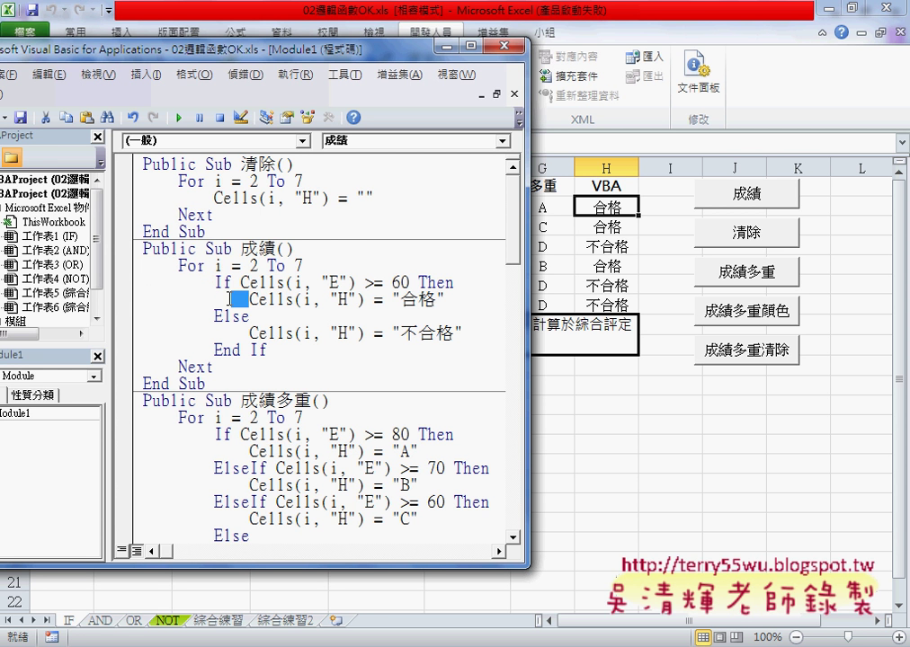
pyautogui.moveTo(248, 300); pyautogui.dragTo(214, 299)
pyautogui.click(187, 266)
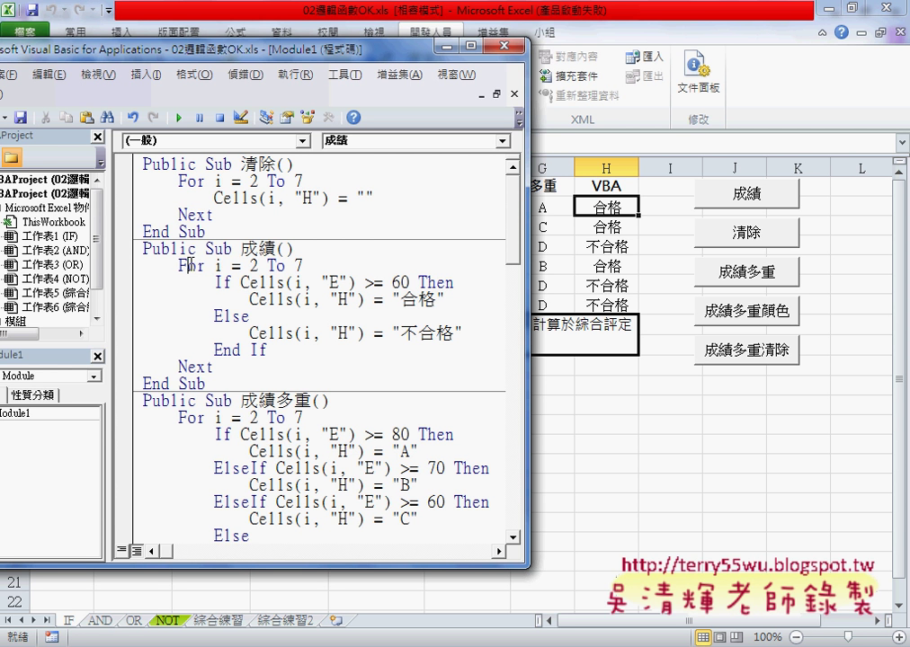
pyautogui.doubleClick(187, 266)
pyautogui.moveTo(178, 366); pyautogui.dragTo(216, 367)
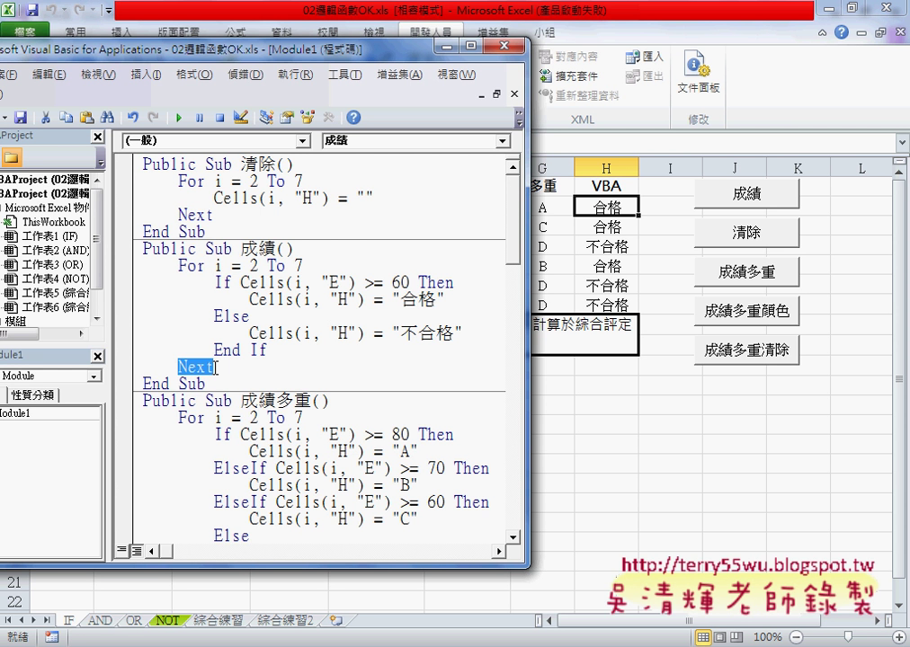
pyautogui.moveTo(214, 282)
pyautogui.mouseDown()
pyautogui.moveTo(231, 282)
pyautogui.moveTo(249, 317)
pyautogui.mouseUp()
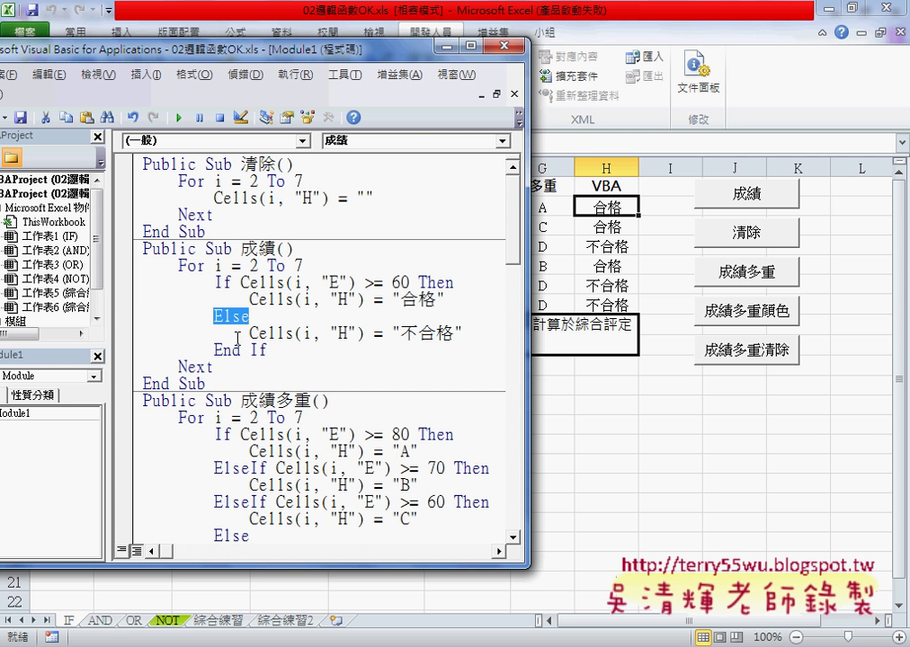
pyautogui.moveTo(214, 350); pyautogui.dragTo(267, 350)
pyautogui.click(216, 316)
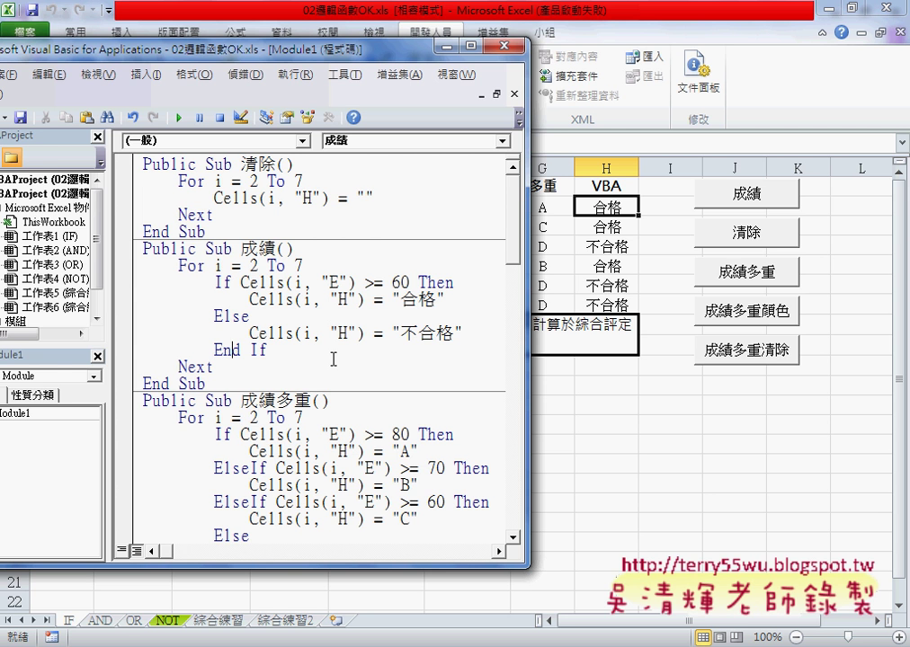
pyautogui.moveTo(267, 349); pyautogui.dragTo(214, 351)
pyautogui.press('Delete')
pyautogui.hotkey('ctrl', 'z')
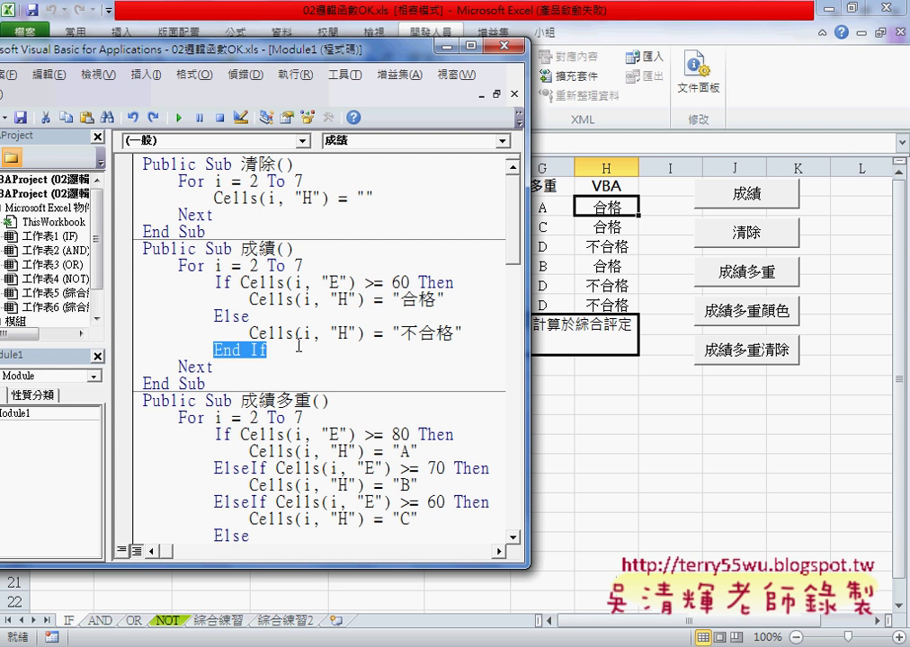
# Insert indented comment lines starting '1. under Sub 成績() and '2. under the For line
pyautogui.click(234, 196)
pyautogui.click(328, 249)
pyautogui.press('Return')
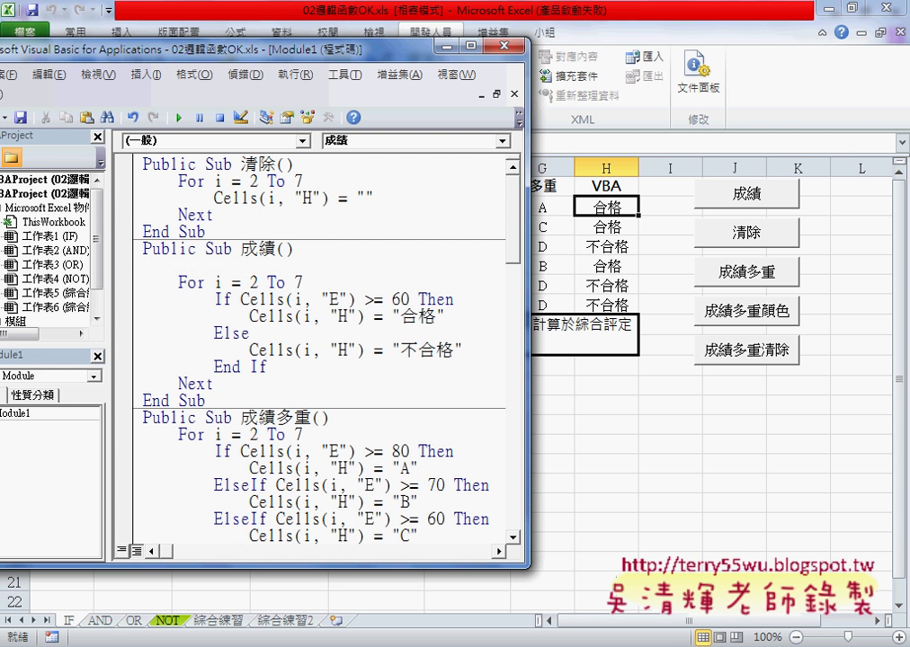
pyautogui.press('Tab')
pyautogui.write("'")
pyautogui.write('1.')
pyautogui.click(304, 282)
pyautogui.press('Return')
pyautogui.press('Tab')
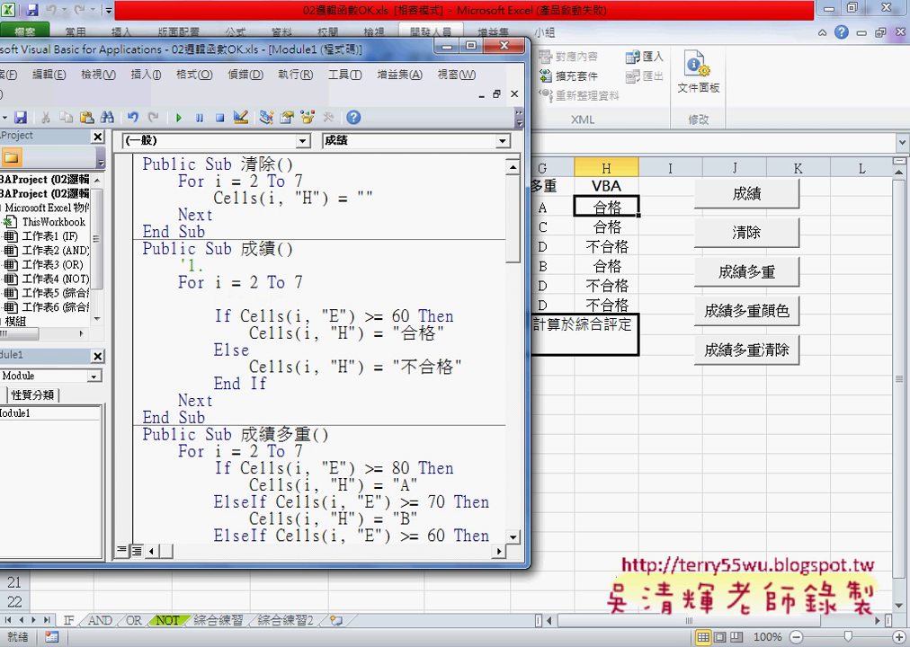
pyautogui.write("'2.")
# Complete the comments to read '1.迴圈 and '2.判斷
pyautogui.press('Up')
pyautogui.write('回')
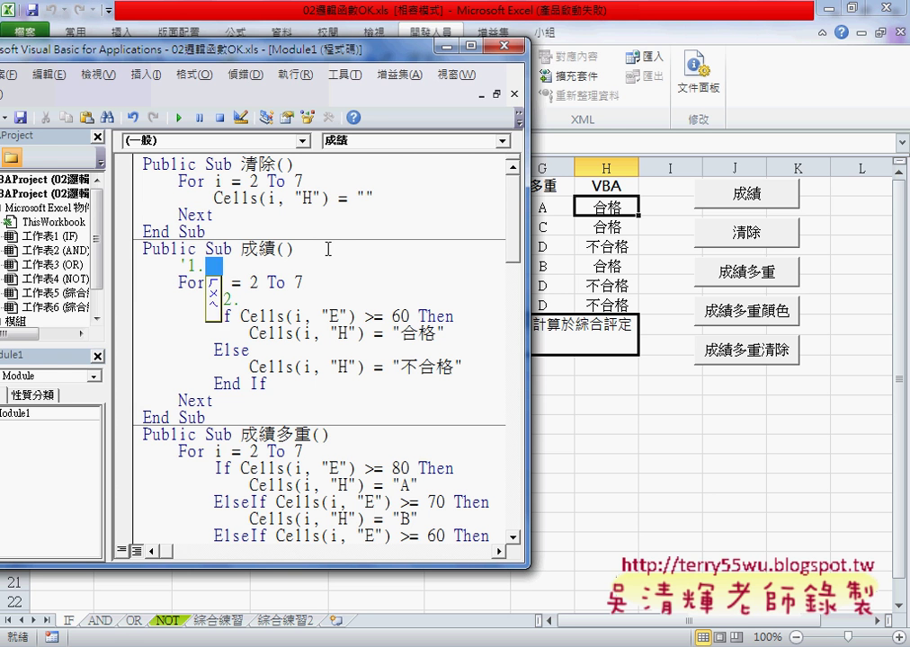
pyautogui.write('迴圈')
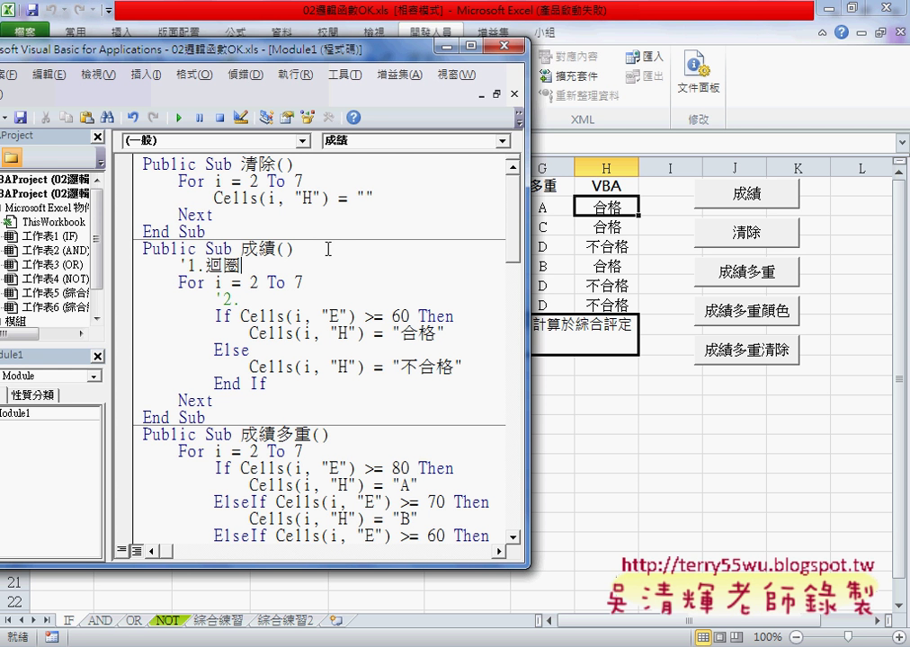
pyautogui.press('Return')
pyautogui.write('判斷')
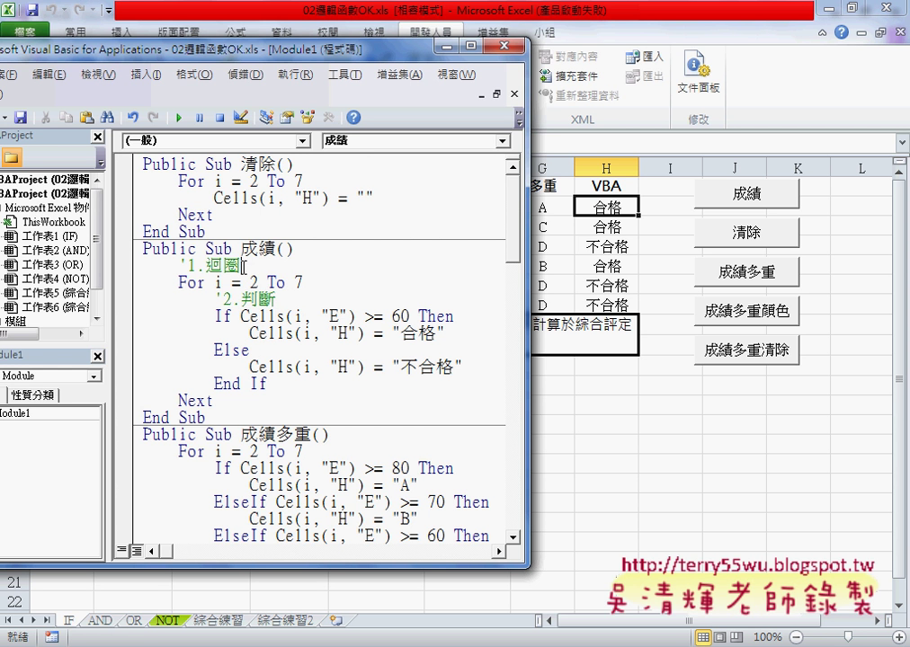
pyautogui.moveTo(239, 266); pyautogui.dragTo(209, 266)
pyautogui.moveTo(241, 300); pyautogui.dragTo(276, 301)
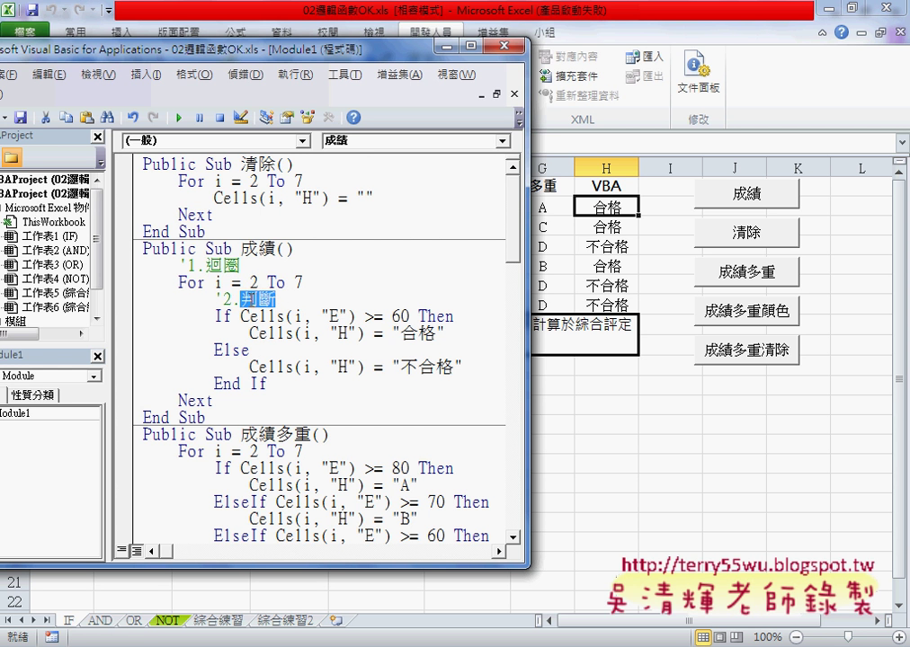
pyautogui.click(297, 311)
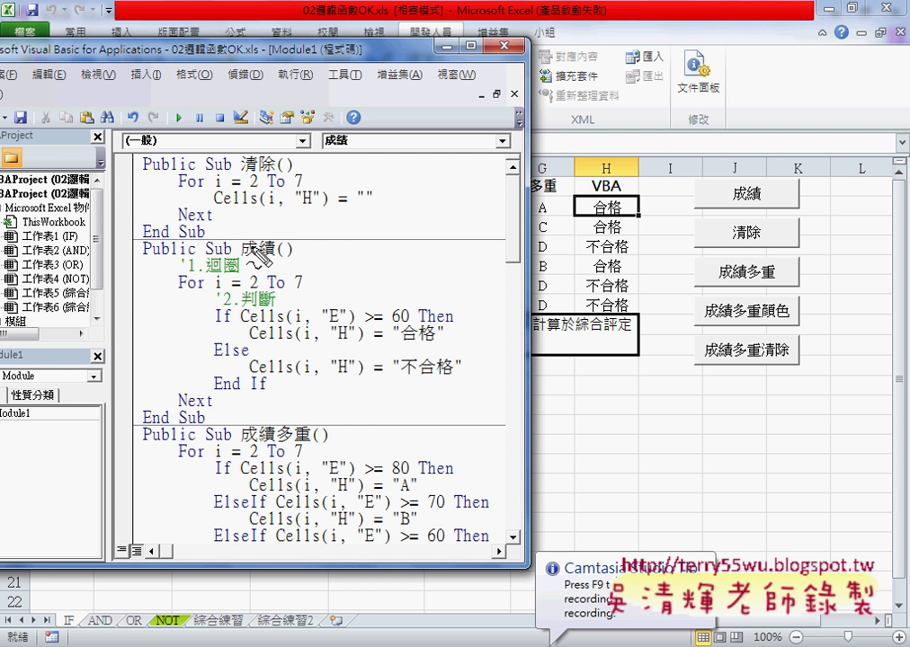
# Drag-select regions of the code and worksheet, then cancel the selection with Escape
pyautogui.moveTo(202, 240)
pyautogui.mouseDown()
pyautogui.moveTo(167, 241)
pyautogui.moveTo(206, 239)
pyautogui.mouseUp()
pyautogui.moveTo(347, 171)
pyautogui.mouseDown()
pyautogui.moveTo(609, 214)
pyautogui.moveTo(703, 244)
pyautogui.mouseUp()
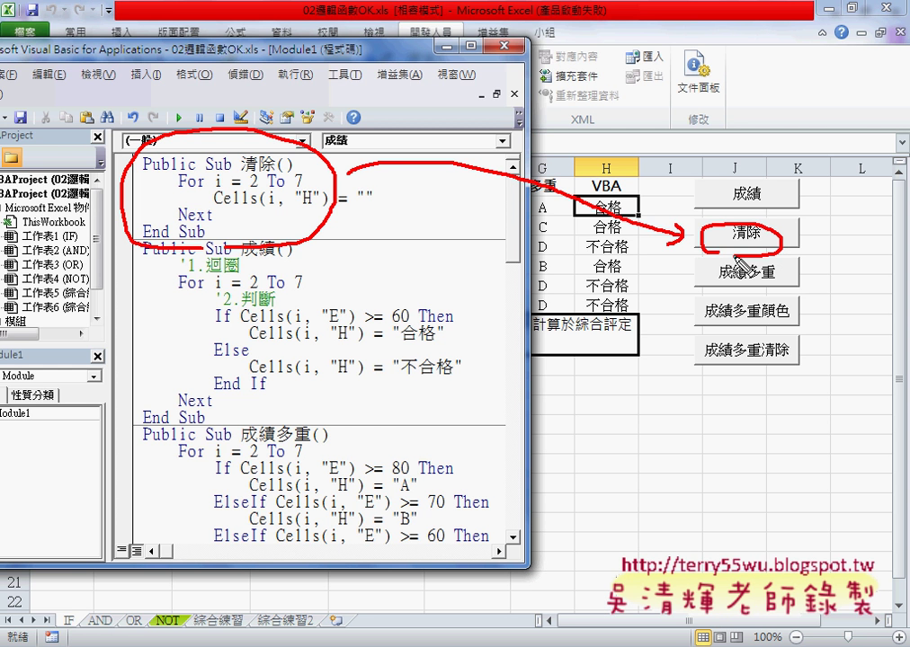
pyautogui.moveTo(269, 243); pyautogui.dragTo(356, 332)
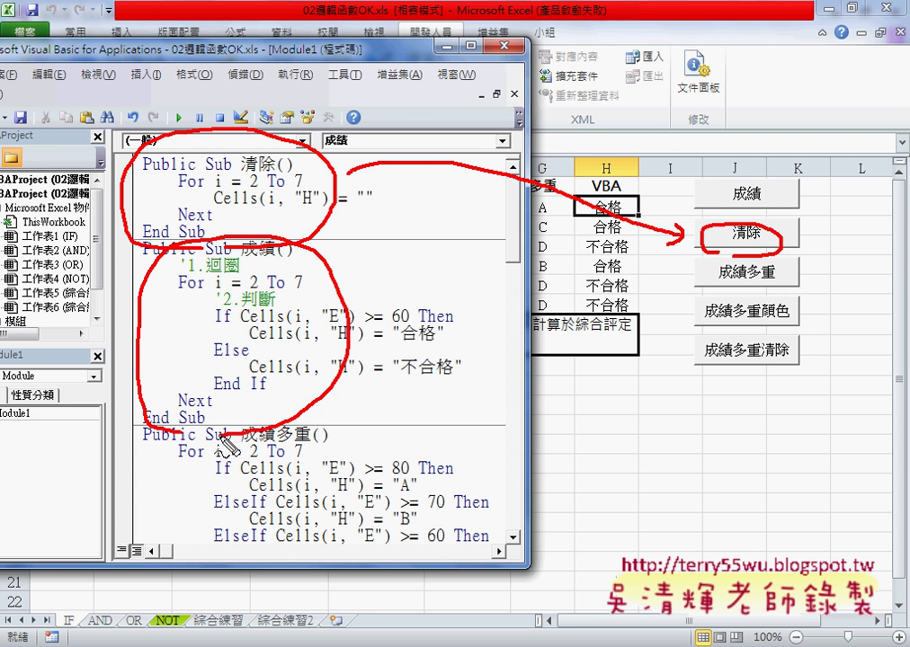
pyautogui.moveTo(346, 290)
pyautogui.mouseDown()
pyautogui.moveTo(692, 171)
pyautogui.moveTo(775, 214)
pyautogui.mouseUp()
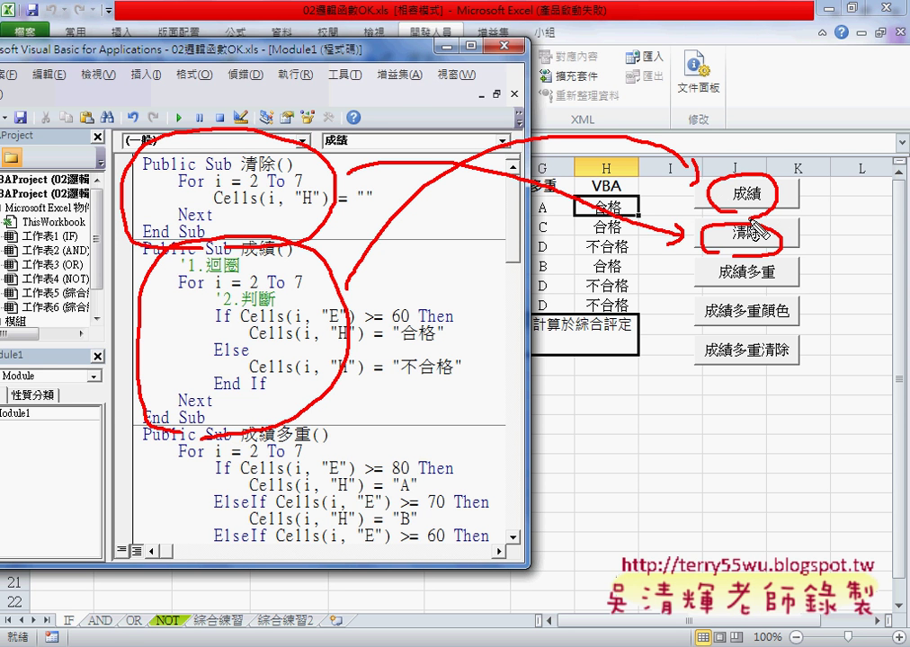
pyautogui.press('Escape')
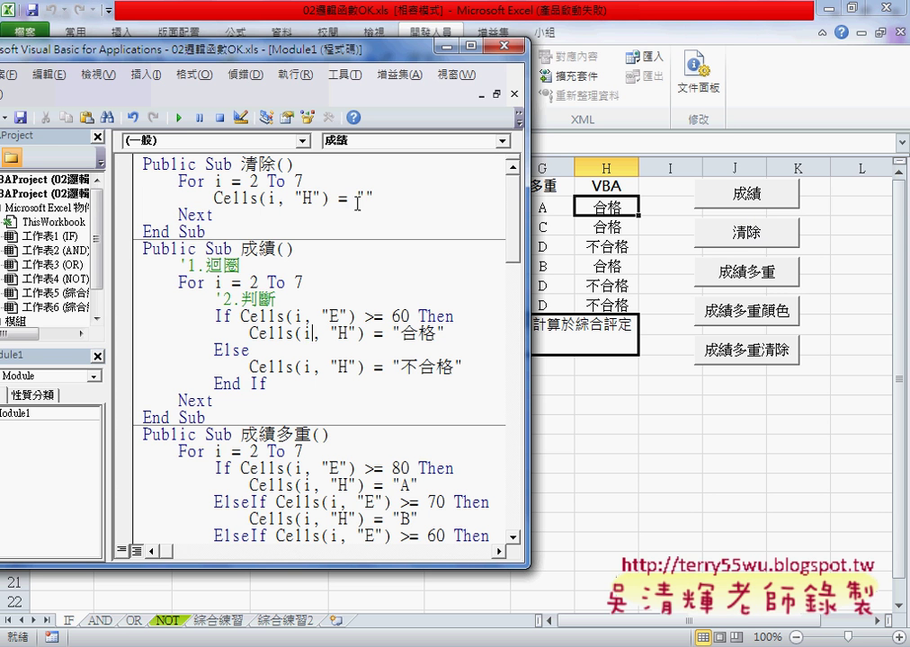
# Run 清除 to empty column H, then rerun 成績 to refill its 合格/不合格 grades
pyautogui.click(317, 198)
pyautogui.click(181, 118)
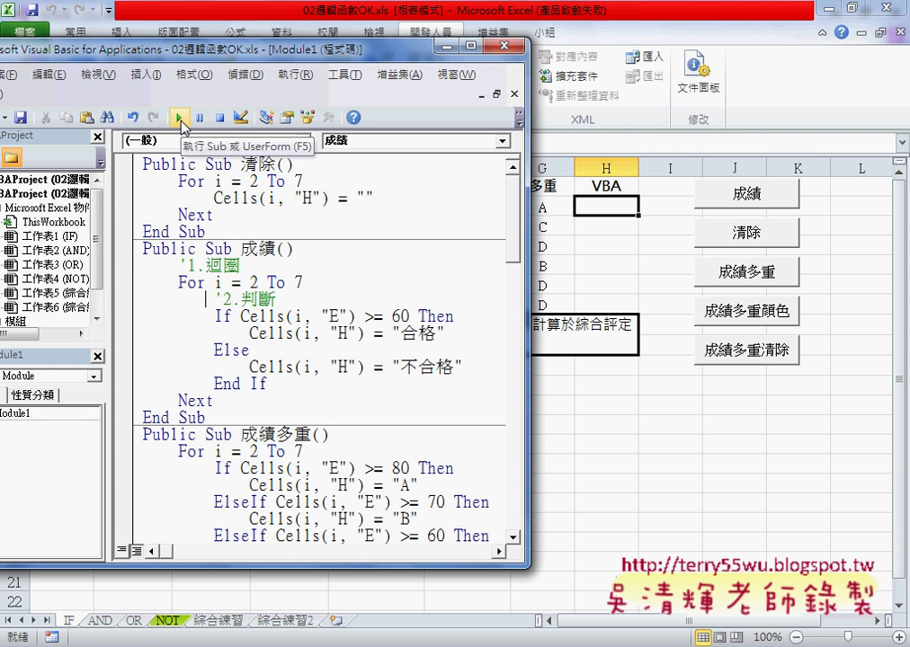
pyautogui.click(182, 119)
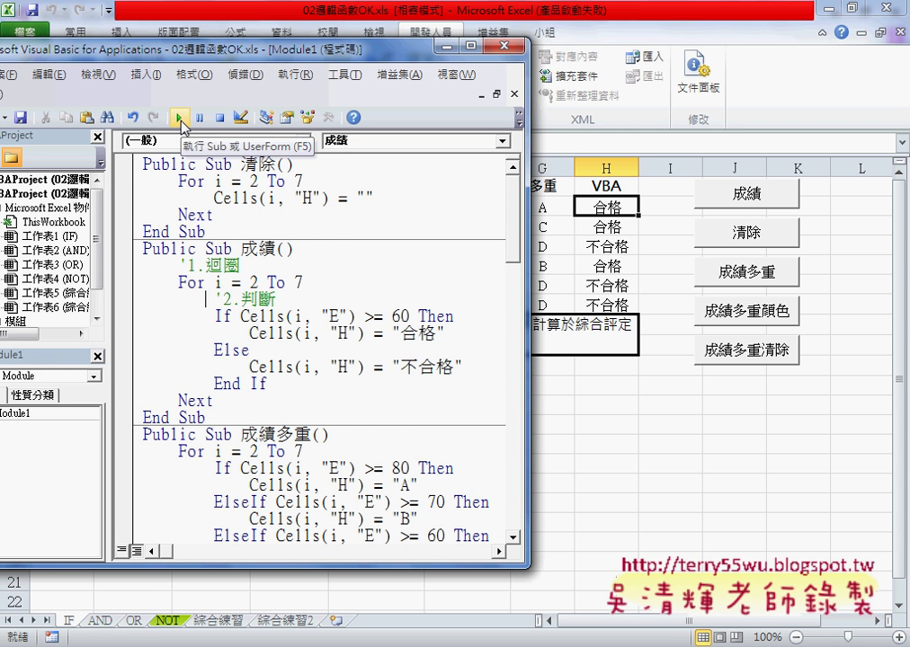
pyautogui.click(181, 121)
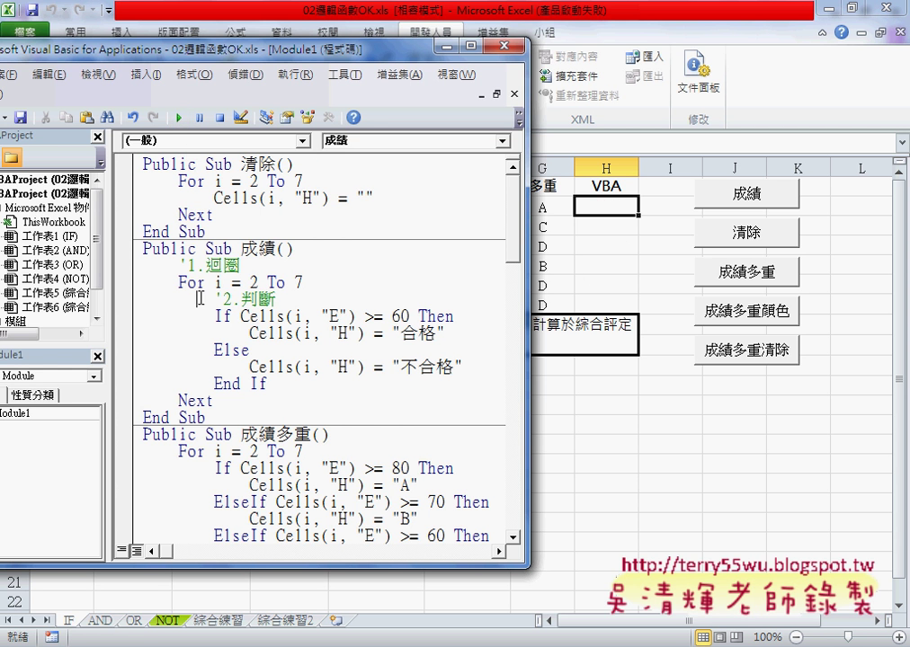
pyautogui.click(182, 122)
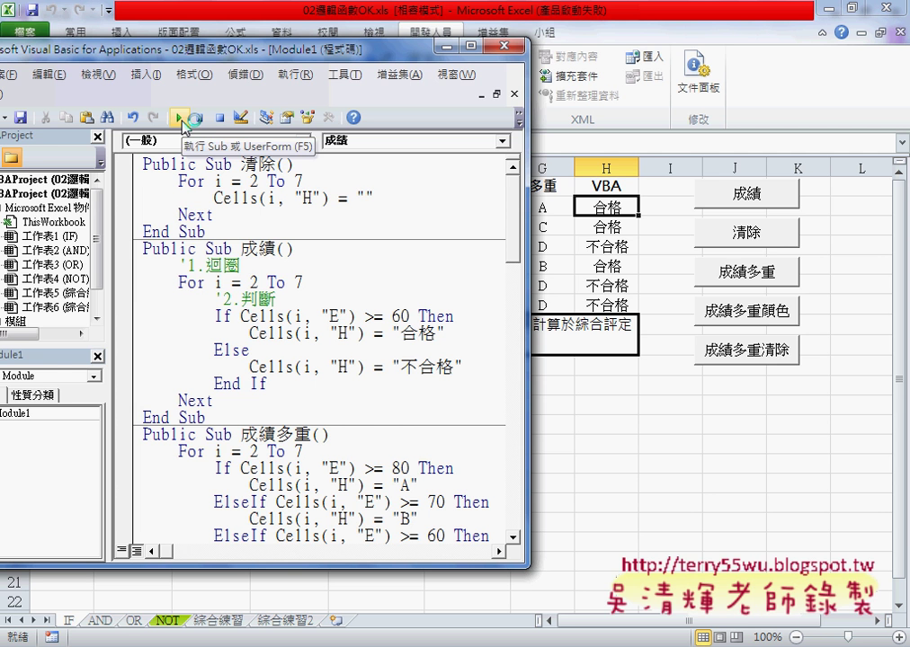
pyautogui.click(183, 122)
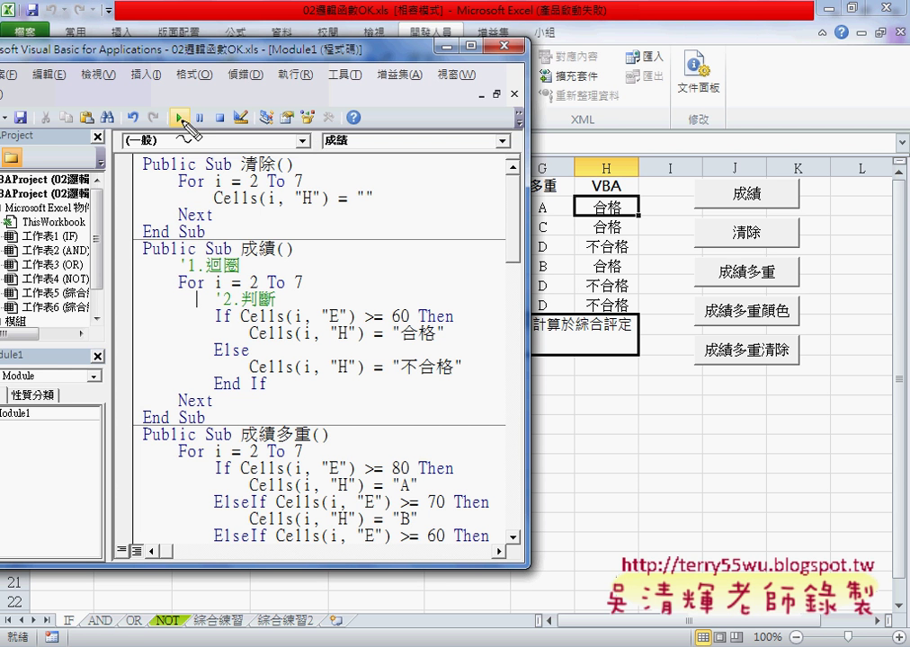
pyautogui.moveTo(778, 252)
pyautogui.mouseDown()
pyautogui.moveTo(680, 237)
pyautogui.moveTo(683, 162)
pyautogui.mouseUp()
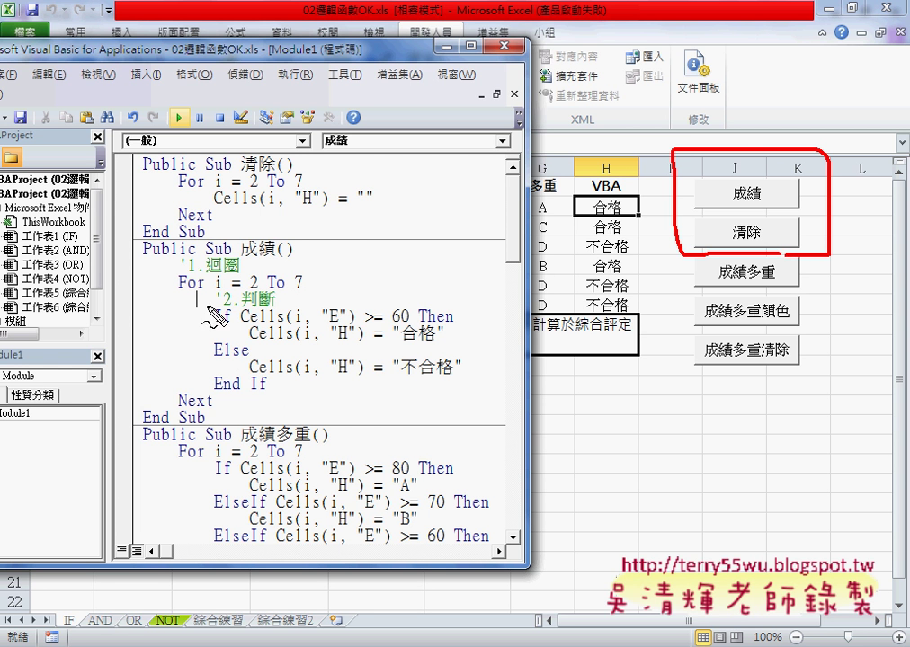
pyautogui.moveTo(239, 307)
pyautogui.mouseDown()
pyautogui.moveTo(262, 306)
pyautogui.moveTo(230, 331)
pyautogui.mouseUp()
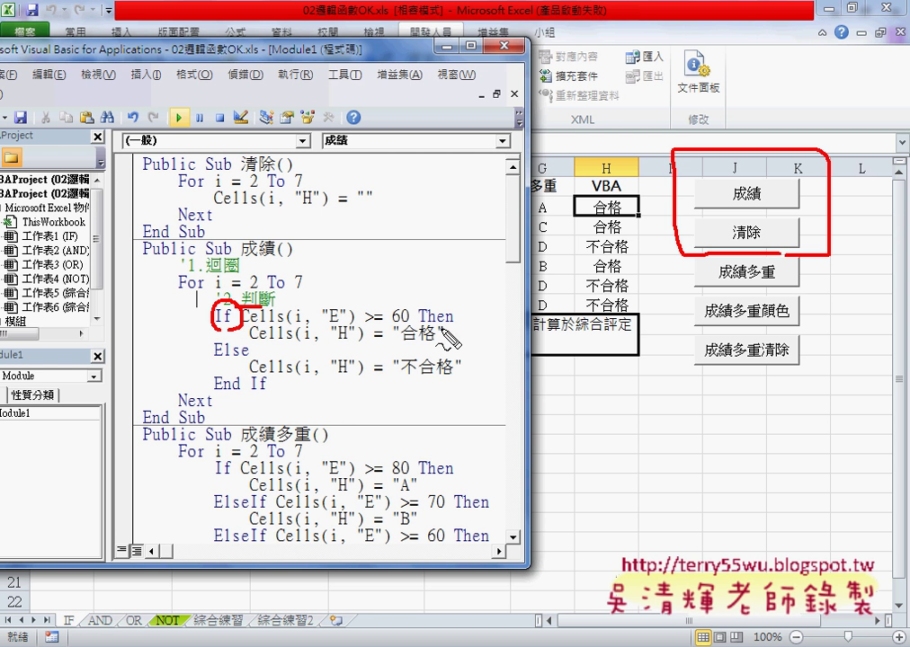
pyautogui.moveTo(404, 308); pyautogui.dragTo(463, 334)
pyautogui.moveTo(267, 342)
pyautogui.mouseDown()
pyautogui.moveTo(209, 352)
pyautogui.moveTo(258, 371)
pyautogui.moveTo(212, 394)
pyautogui.moveTo(270, 381)
pyautogui.mouseUp()
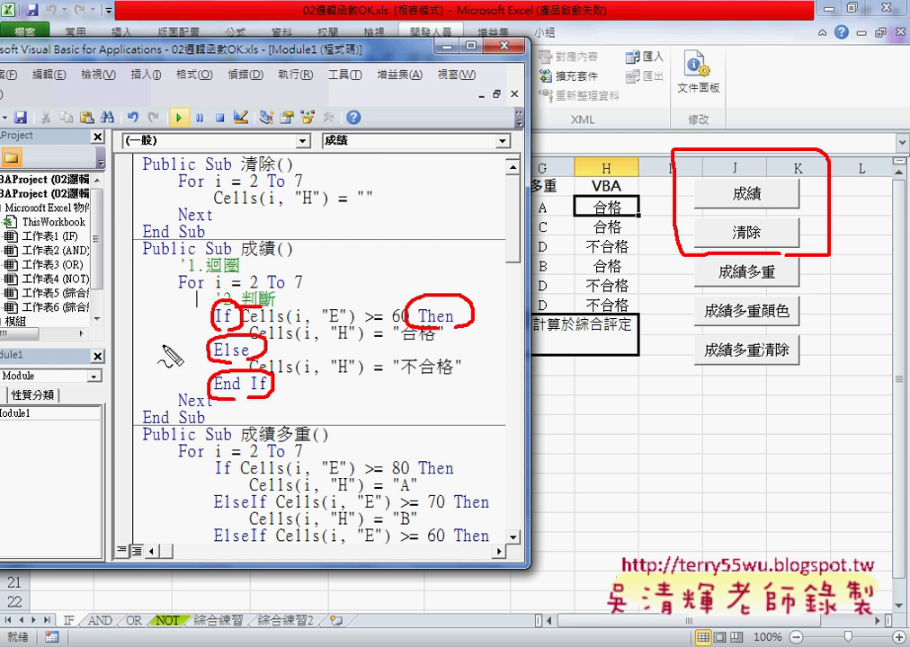
pyautogui.moveTo(178, 289); pyautogui.dragTo(196, 310)
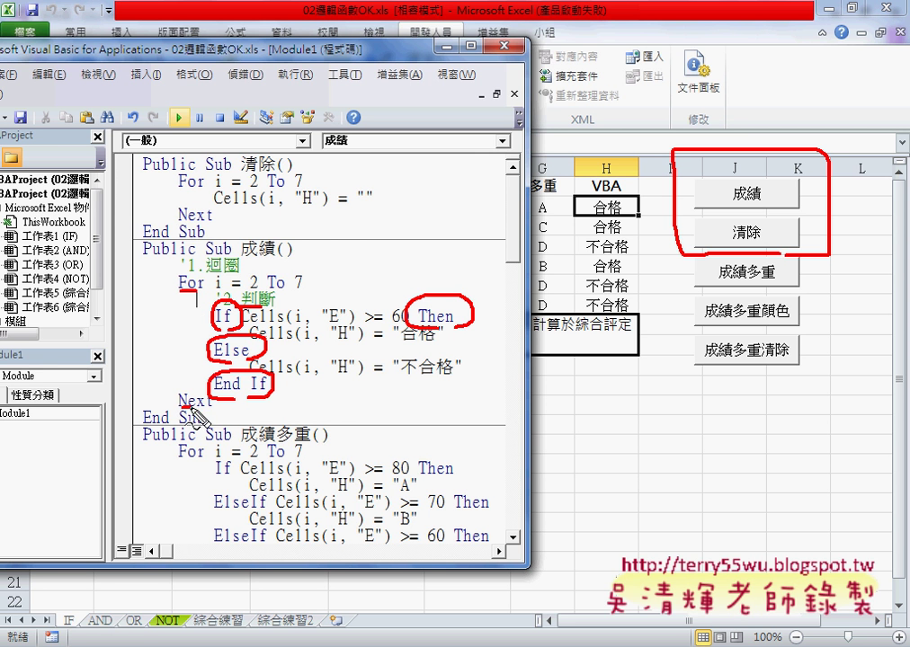
pyautogui.moveTo(180, 406); pyautogui.dragTo(212, 406)
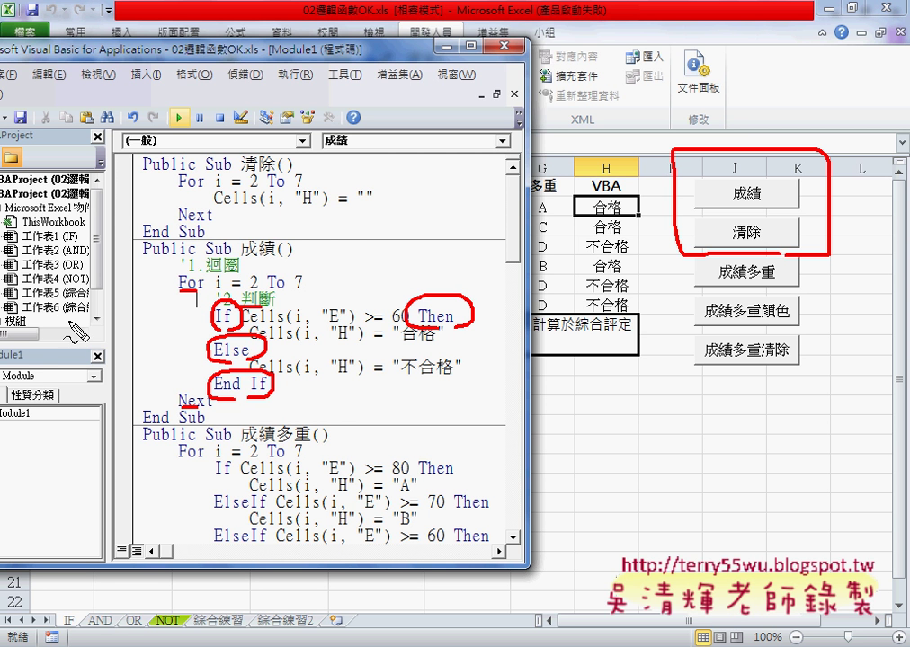